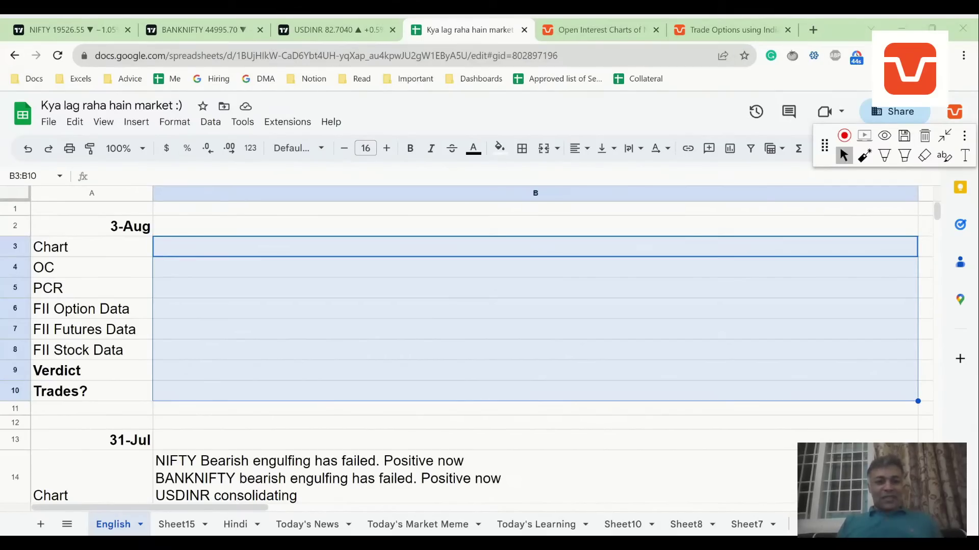
Review the 31-Jul market notes, ending on that day's Trades entry
scroll(245, 413, down, 5)
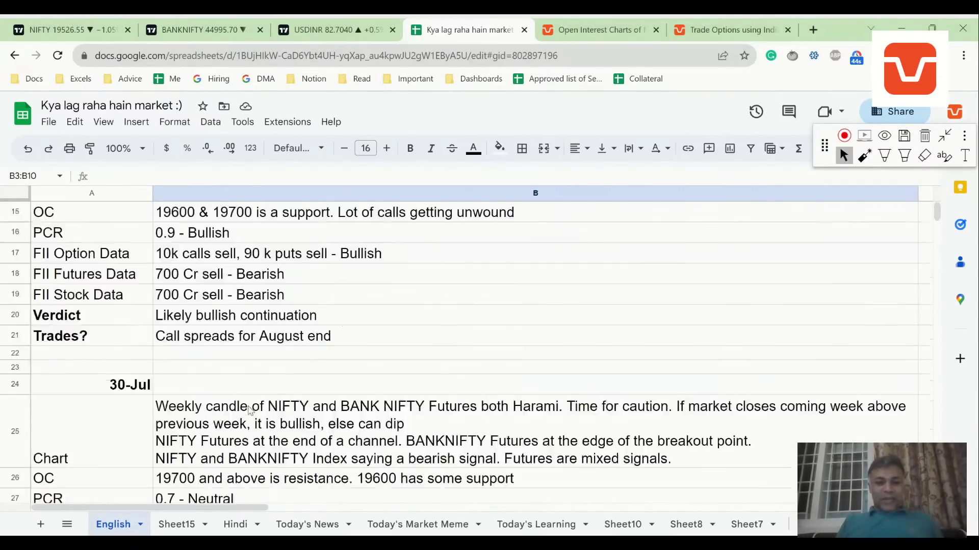
scroll(249, 411, up, 1)
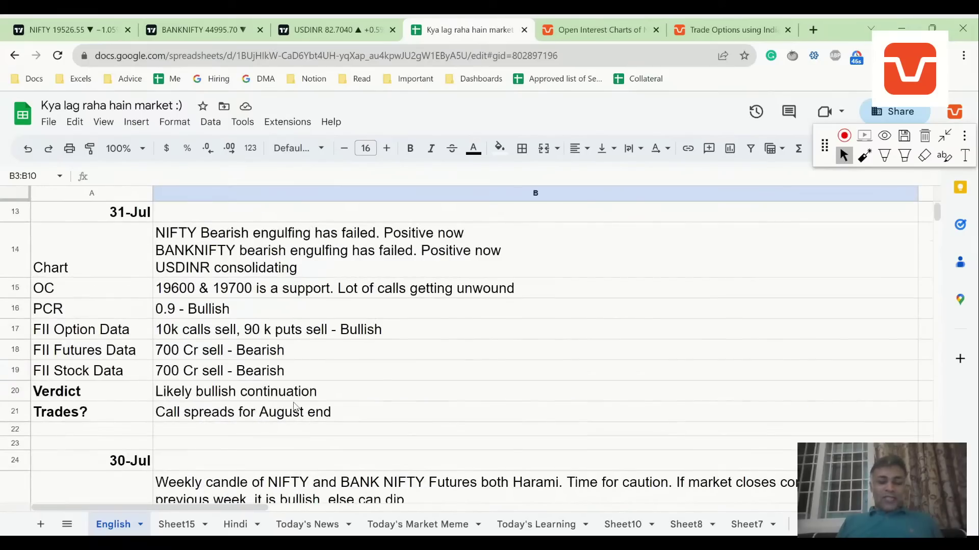
click(329, 415)
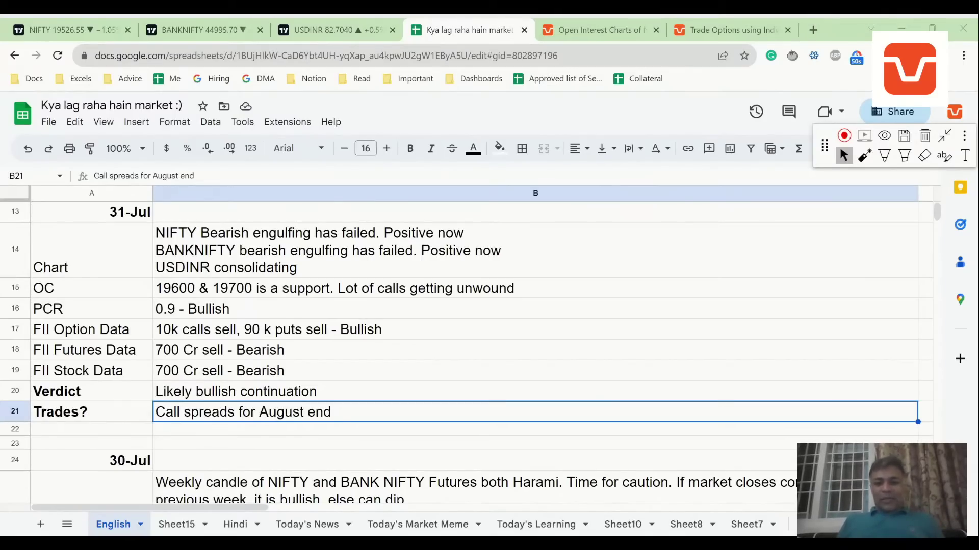
Switch to TradingView and examine the NIFTY daily chart's recent candles against the rising parallel channel
click(51, 30)
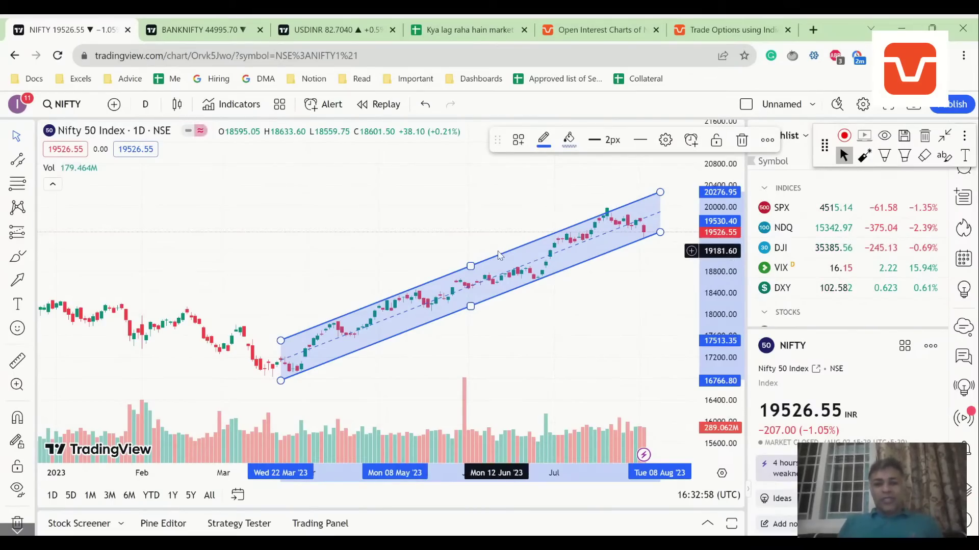
scroll(597, 244, up, 1)
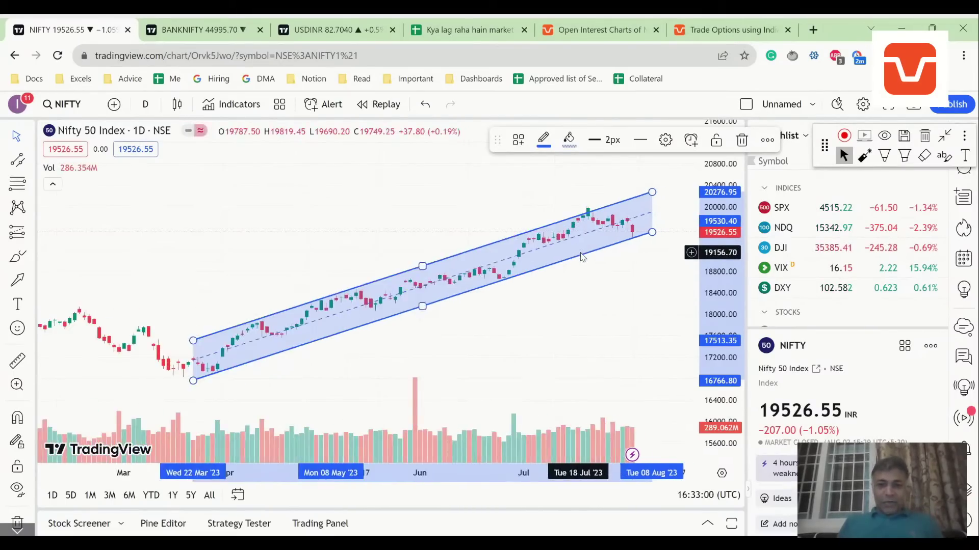
scroll(582, 256, down, 1)
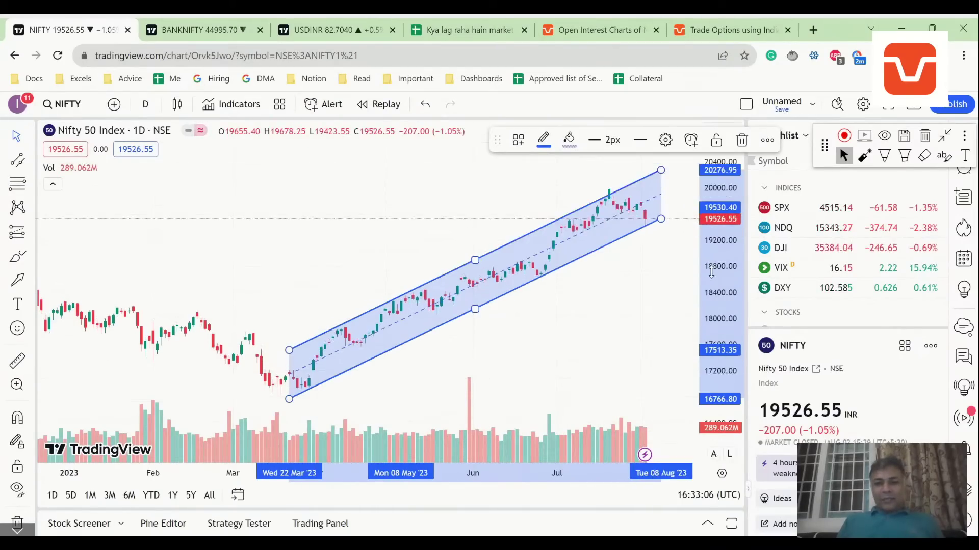
scroll(637, 311, up, 3)
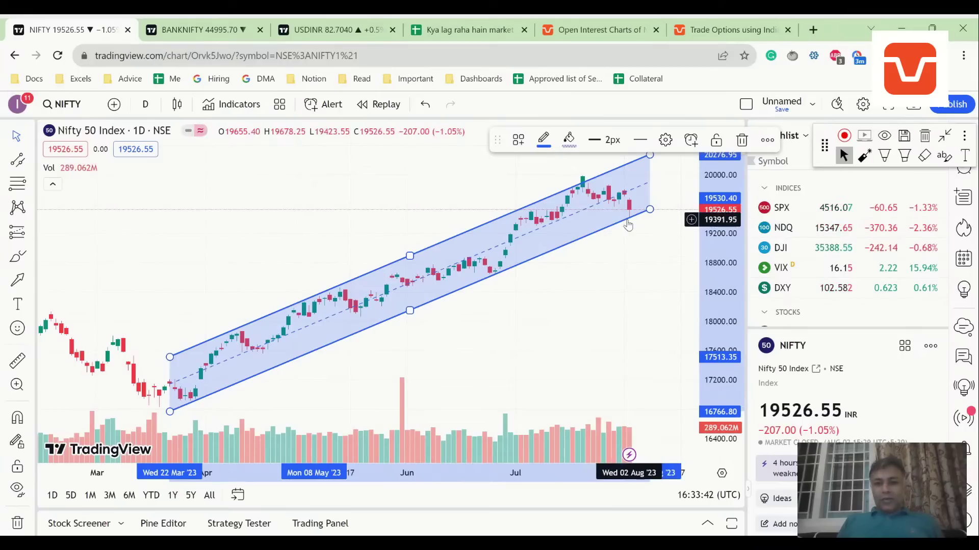
In the Google Sheets notes, enter "NIFTY - 19400 is a support and the bottom of an uptrending channel" as the 3-Aug Chart entry
click(431, 23)
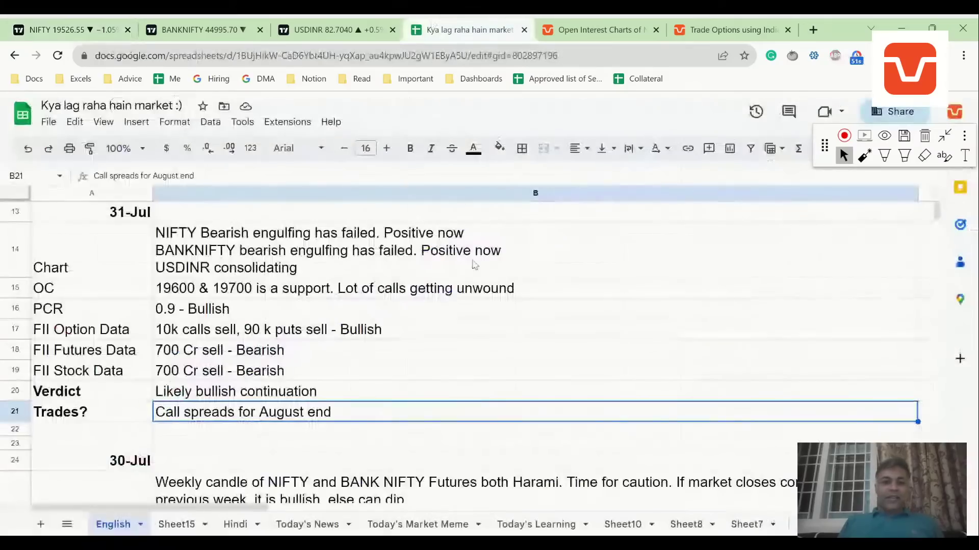
scroll(408, 316, up, 5)
click(221, 249)
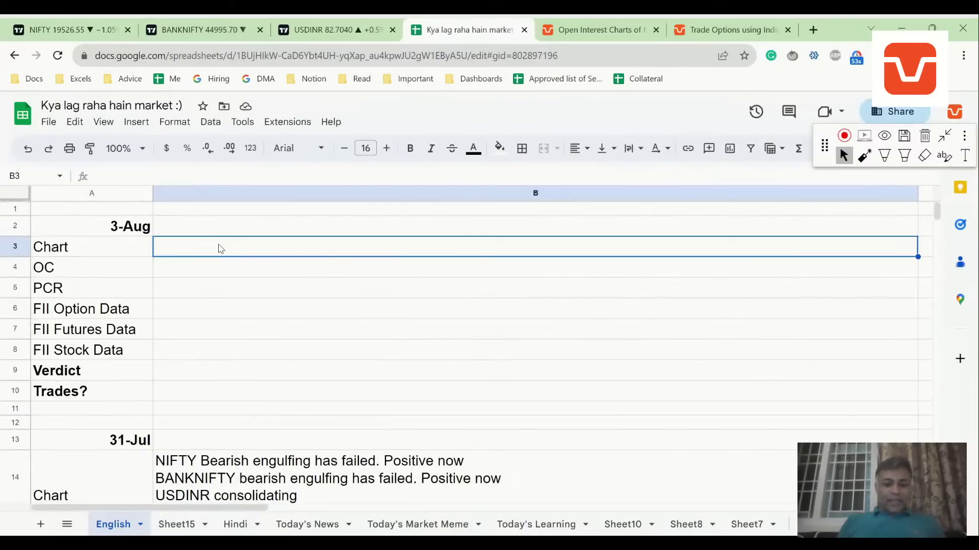
text(NIFTY - 19400 is a support and the botom)
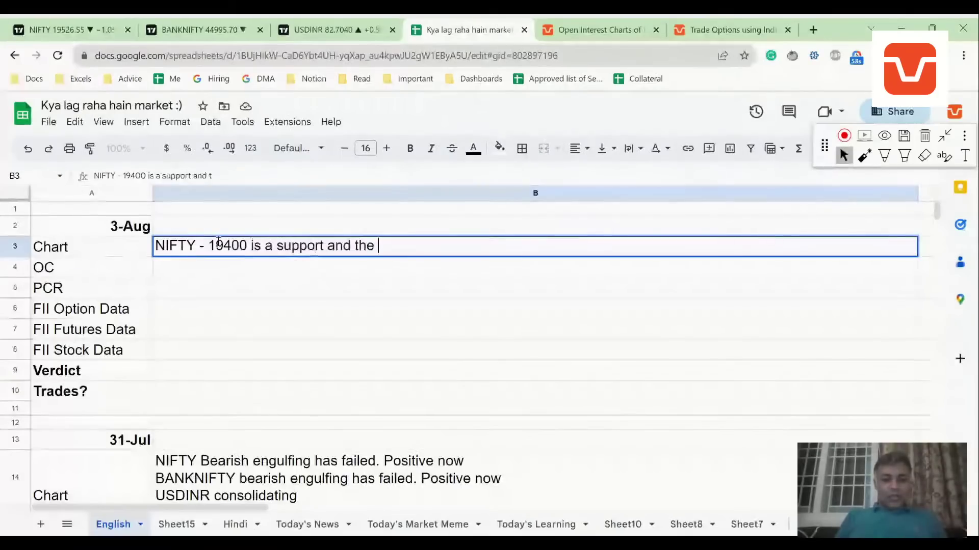
key(BackSpace)
key(BackSpace)
text(tom of )
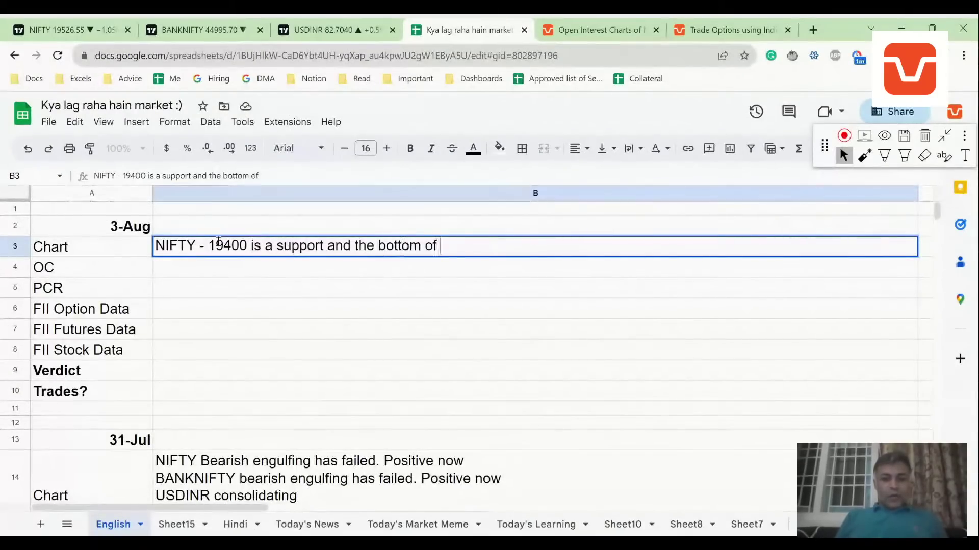
text(an uptren)
key(BackSpace)
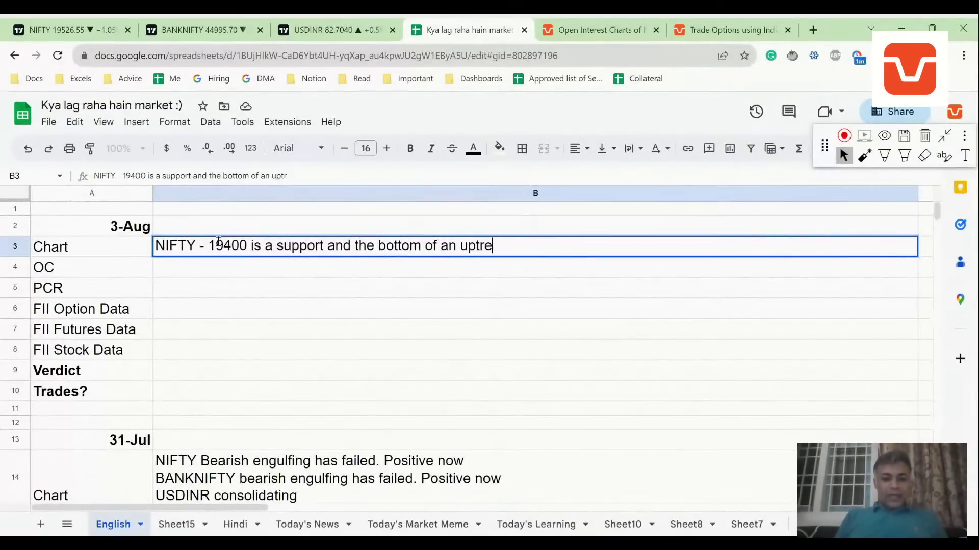
text(d)
key(BackSpace)
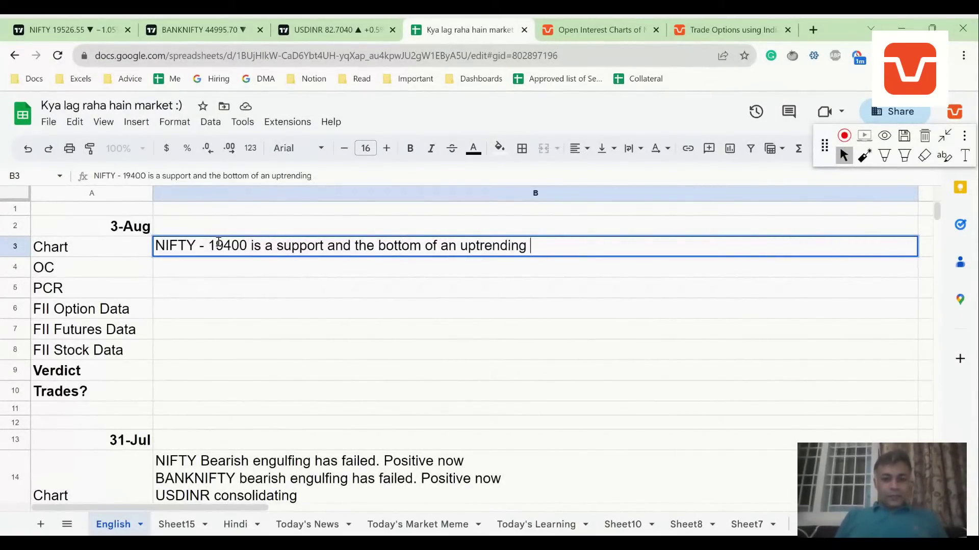
text(nding channel)
key(Return)
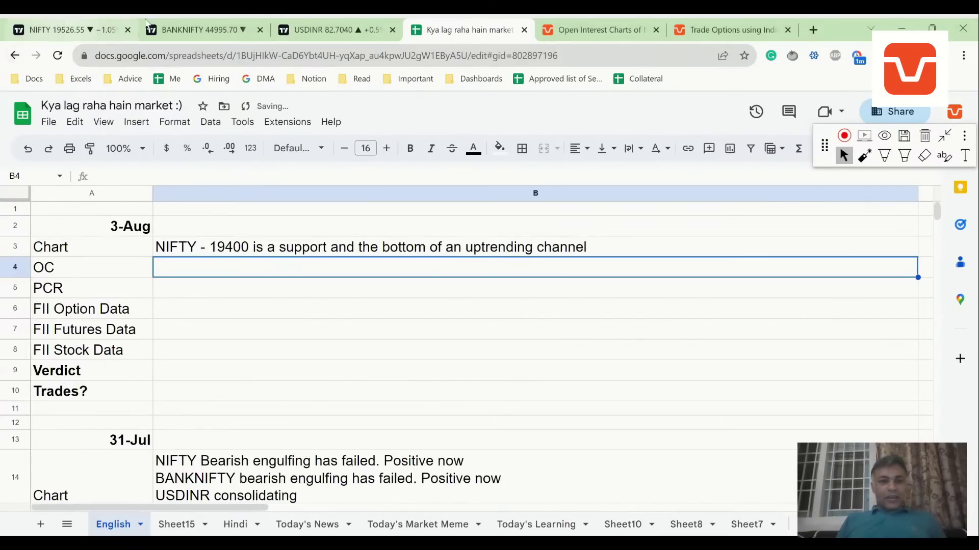
Inspect the BANKNIFTY daily chart's channel in TradingView and place a horizontal line at about 44,476, along the May–June highs
click(203, 29)
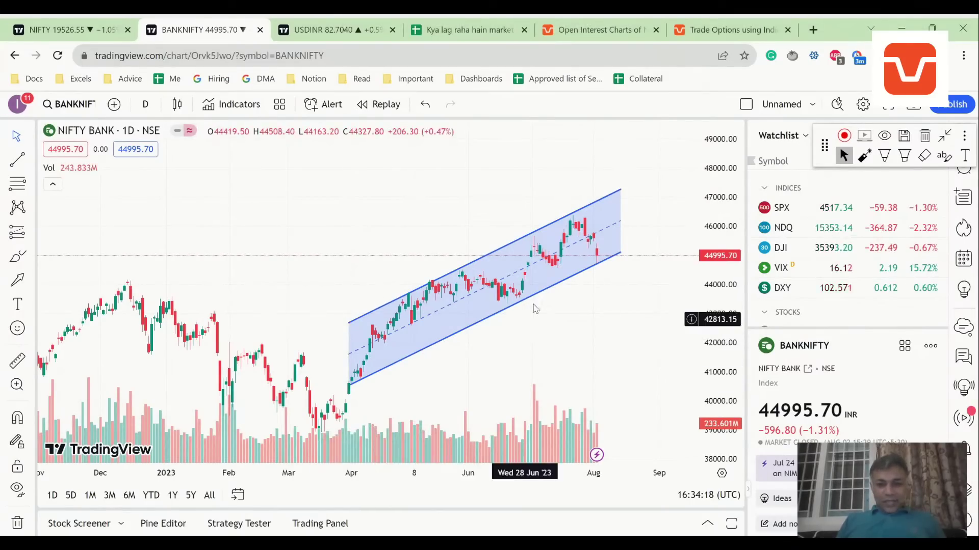
click(485, 319)
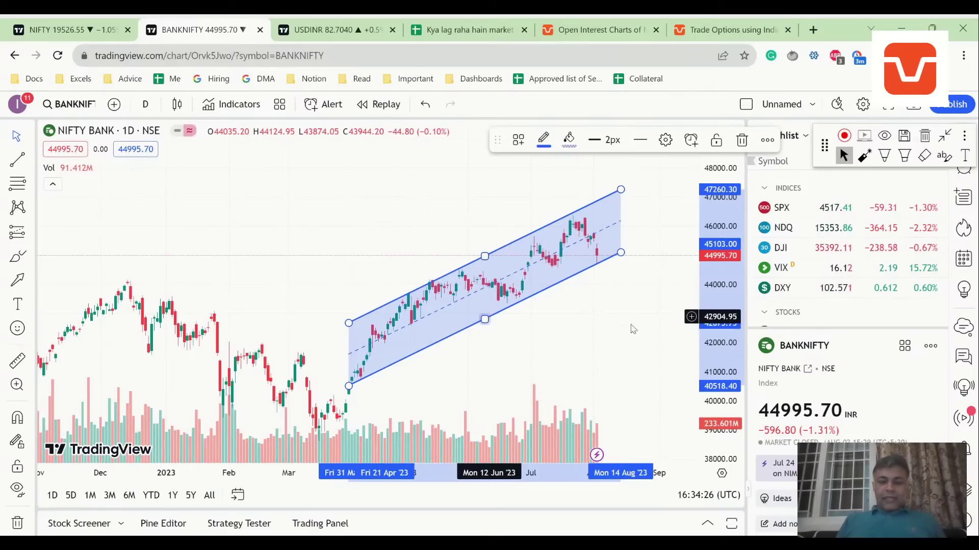
scroll(634, 322, up, 2)
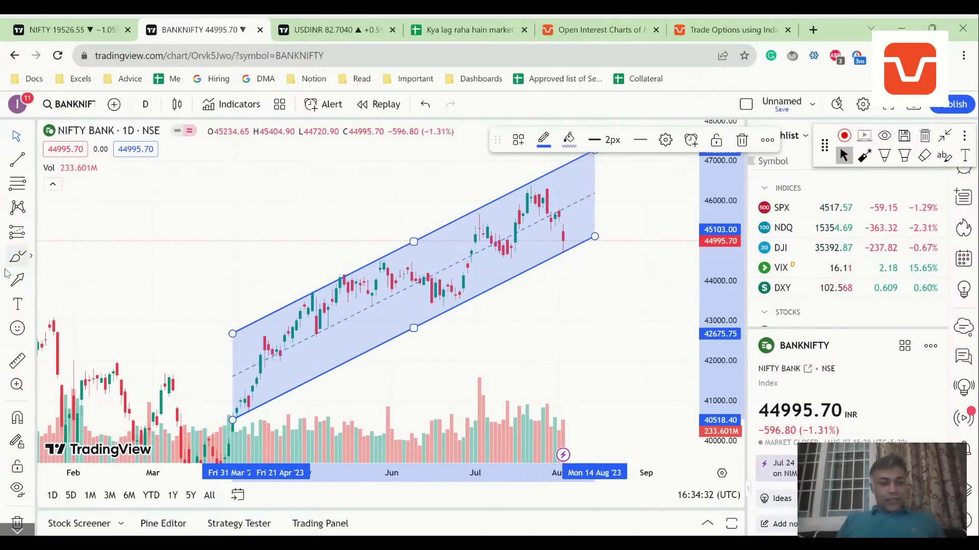
click(31, 159)
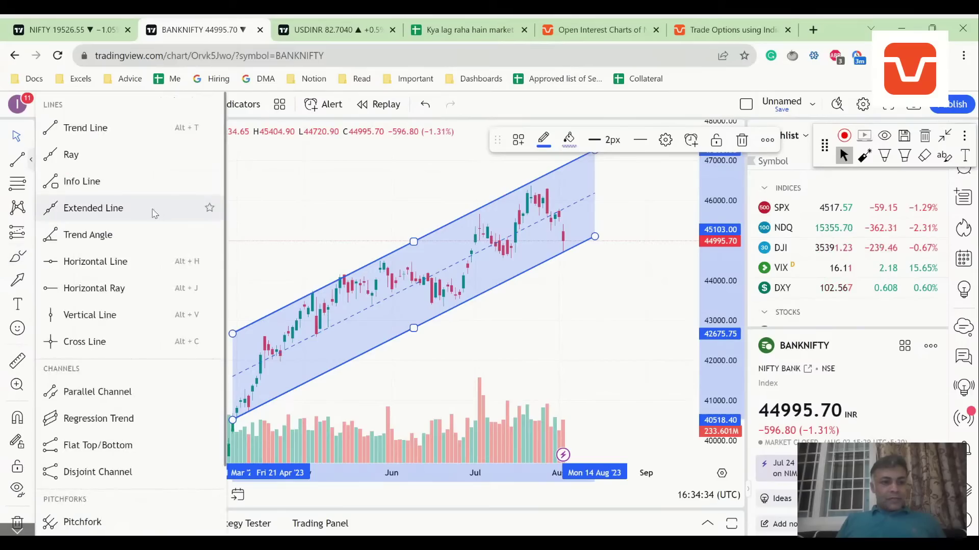
click(131, 261)
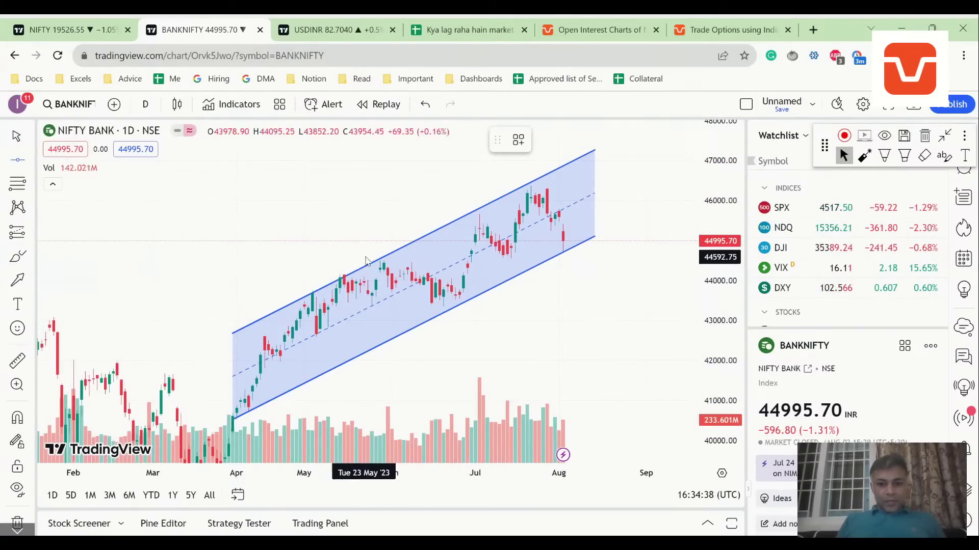
click(382, 263)
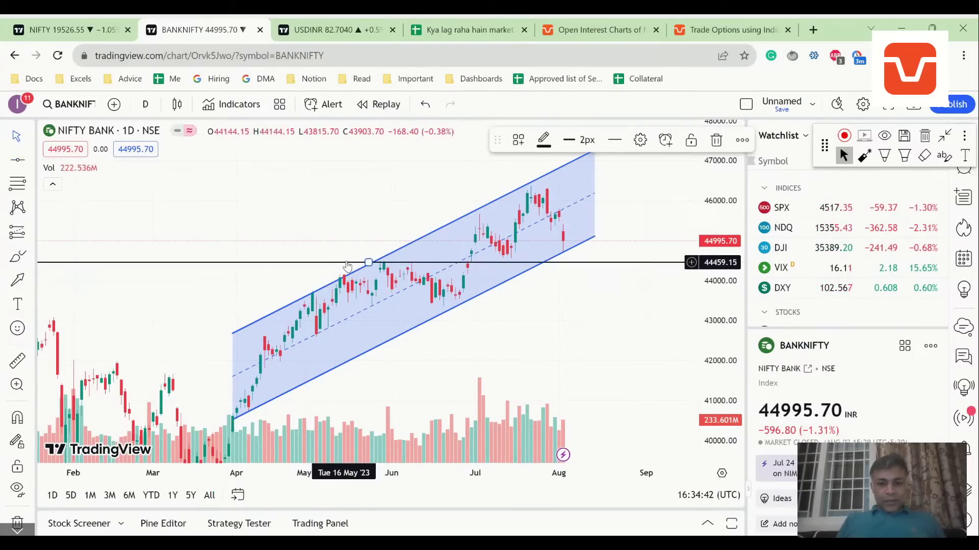
drag(346, 264, 344, 262)
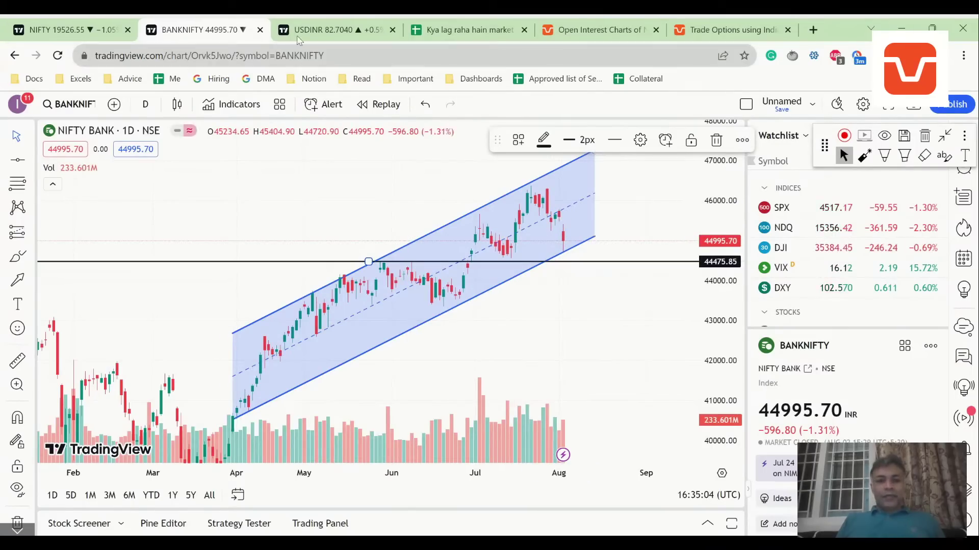
Check the USDINR weekly chart and add the line "BANKNKFTY also taking support at today's low" to the 3-Aug Chart entry in Google Sheets
click(329, 24)
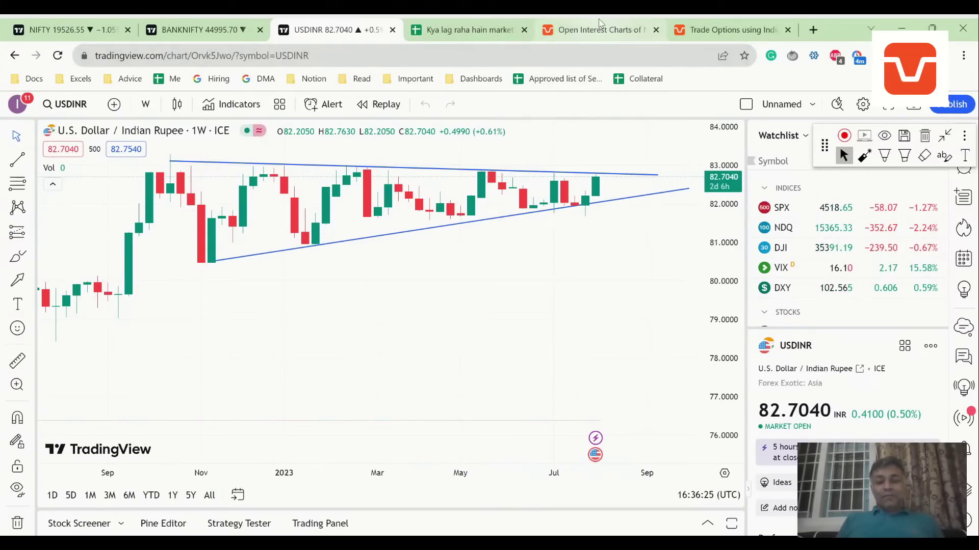
click(467, 30)
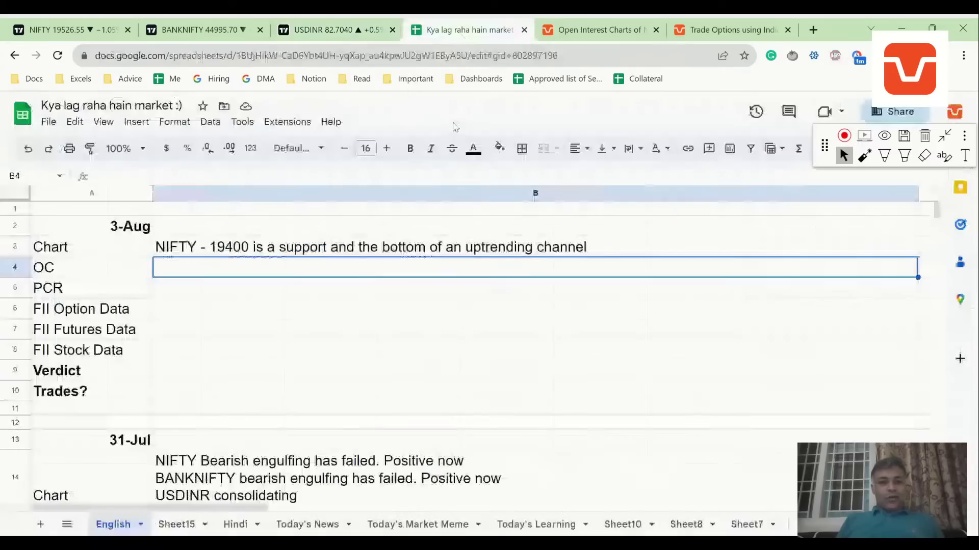
key(Up)
key(Return)
key(alt+Return)
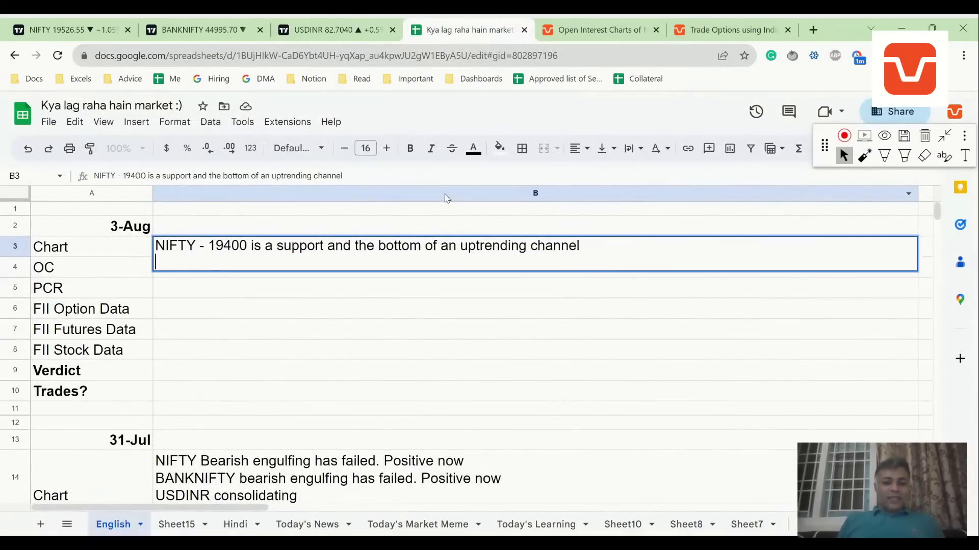
text(BANKNKFTY )
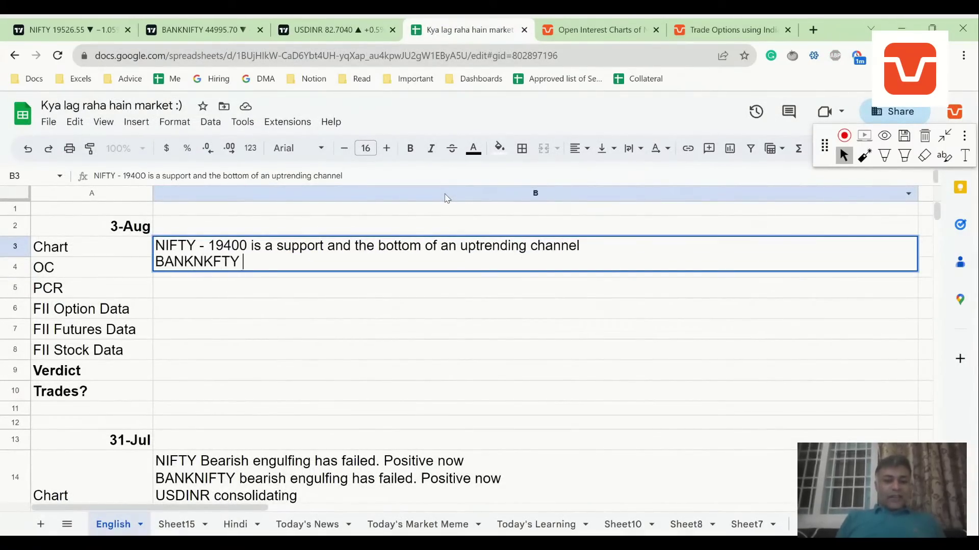
text(also taking support at to)
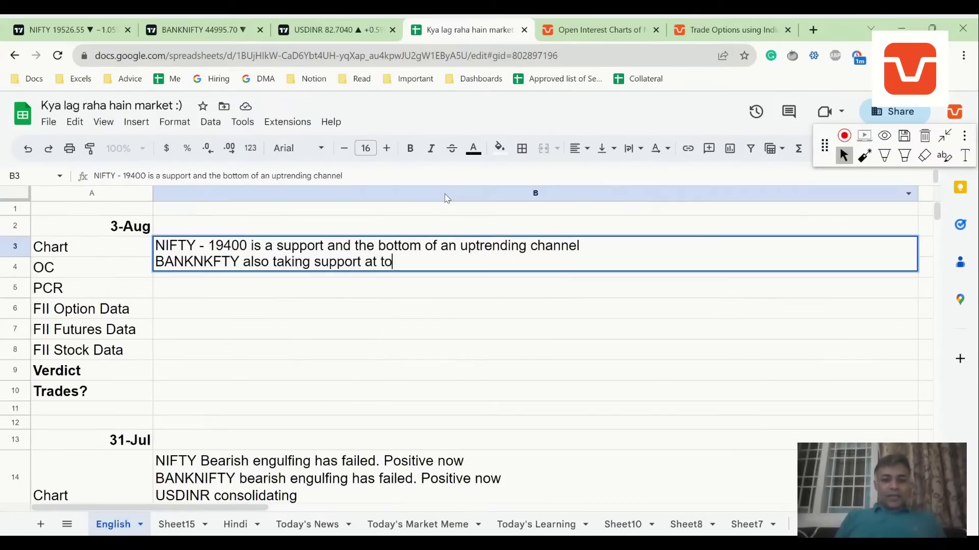
text(day's low)
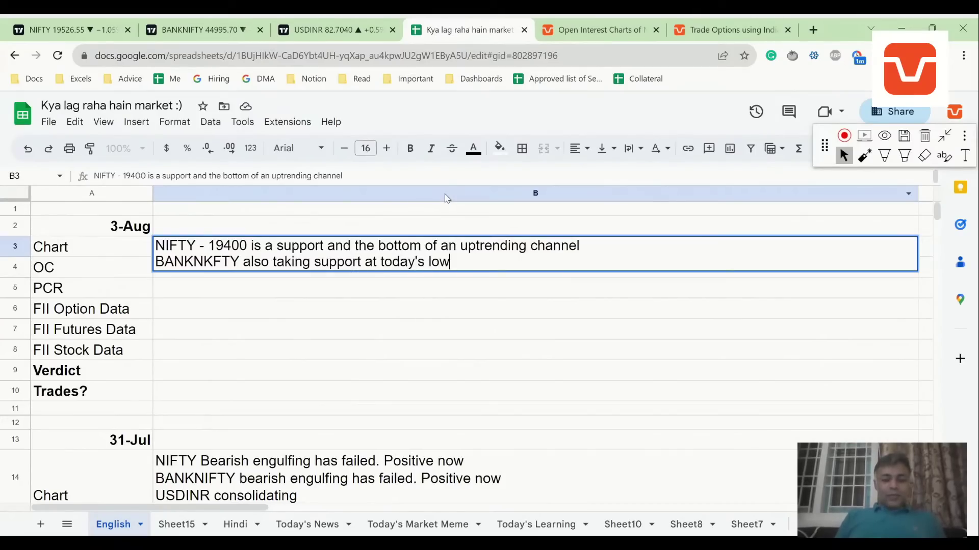
key(Return)
Add a third line, "Dollar at the top of the triangular wedge", to the 3-Aug Chart entry
text(Do)
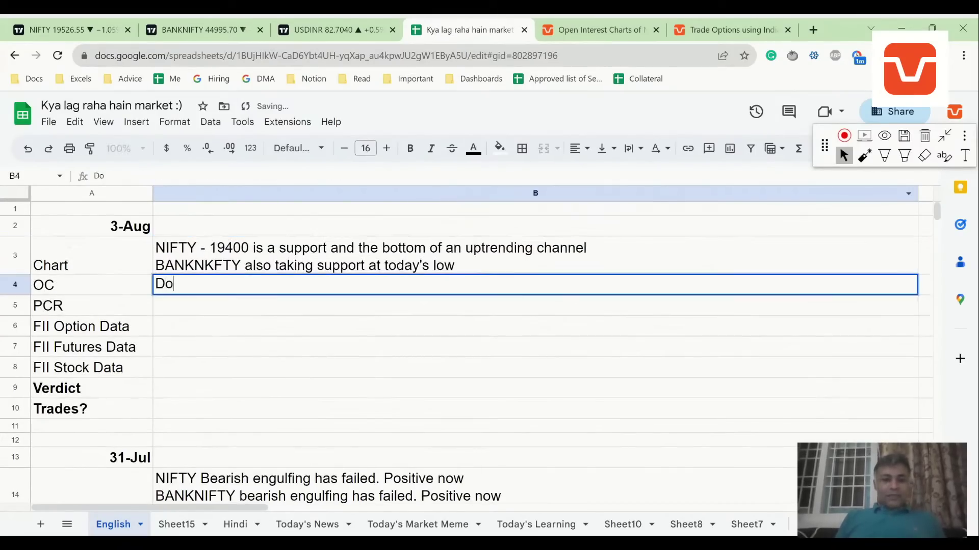
key(Escape)
key(Up)
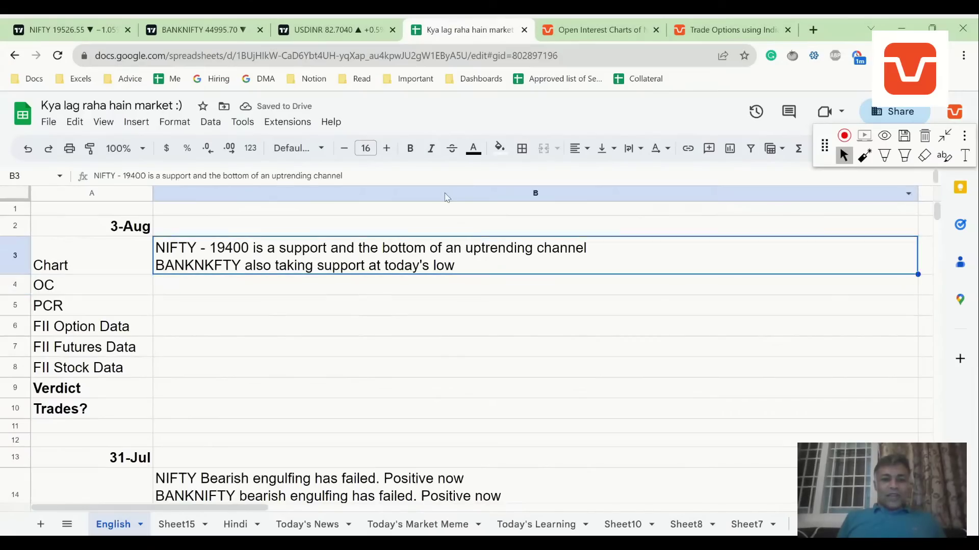
key(Return)
key(alt+Return)
text(FD)
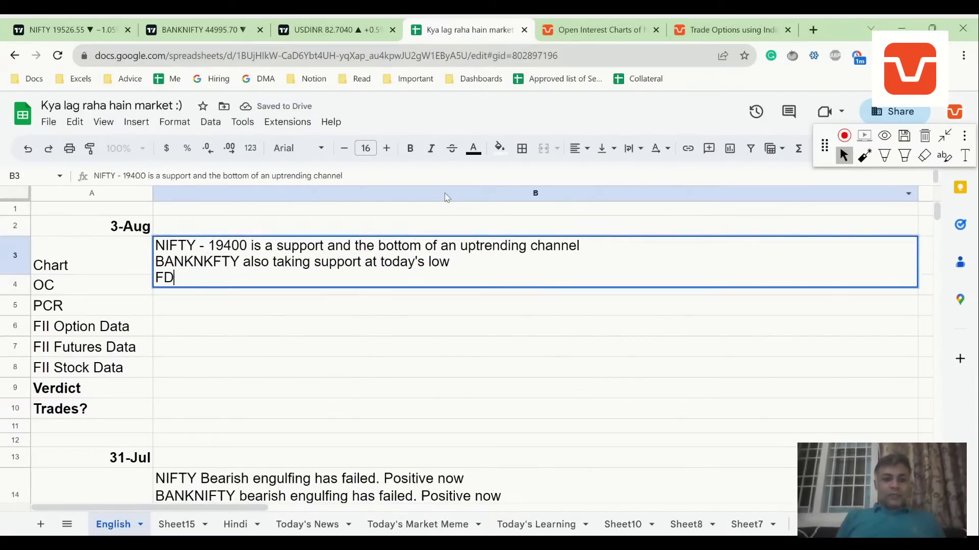
key(BackSpace)
key(BackSpace)
text(Dollar at the )
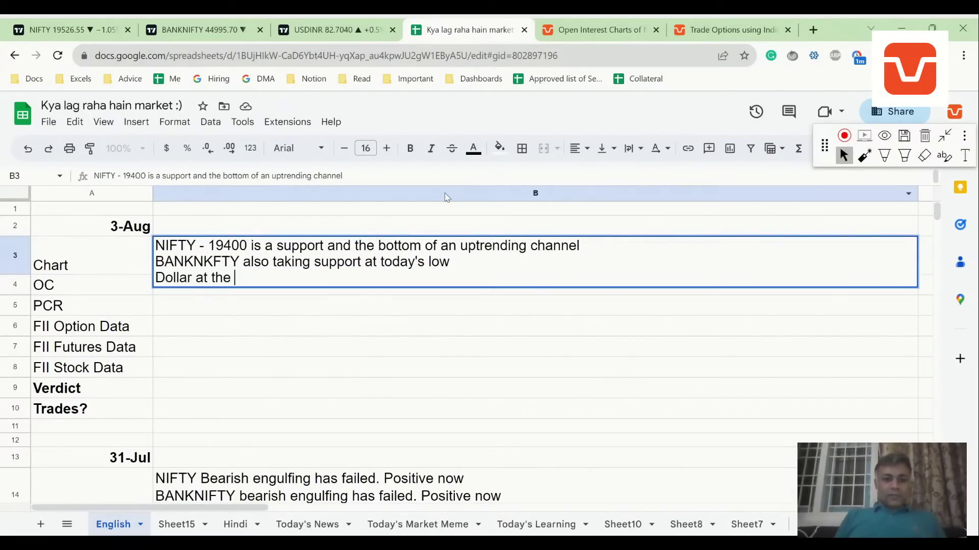
text(top of t)
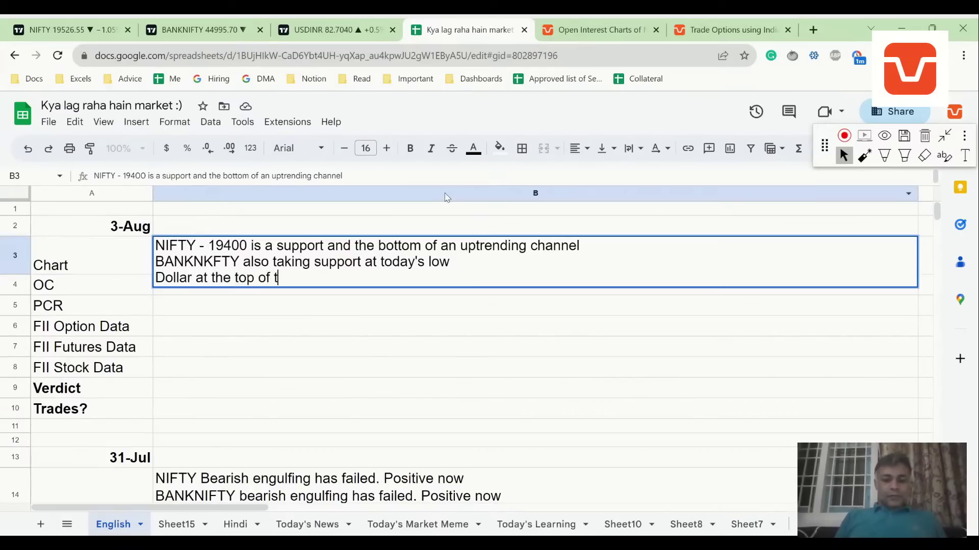
text(he triangul)
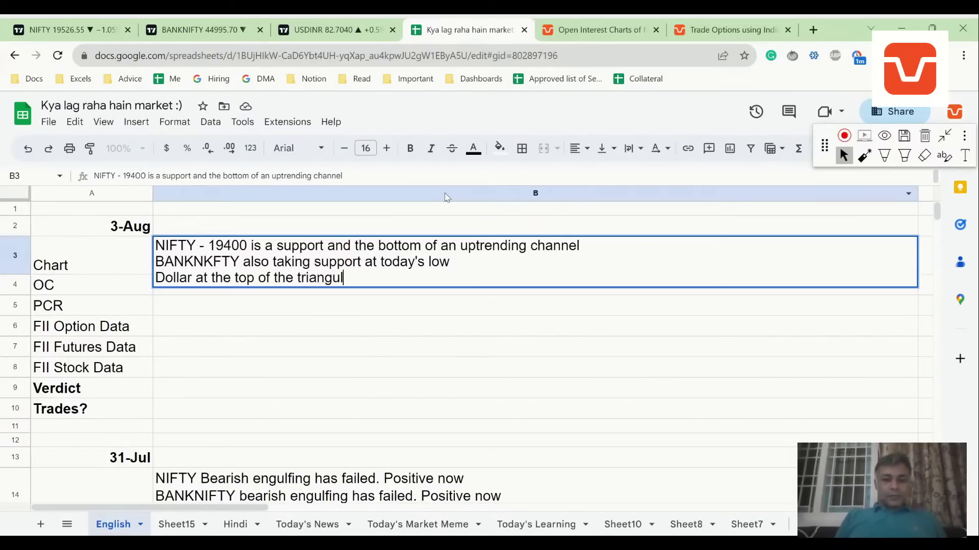
text(ar wedge)
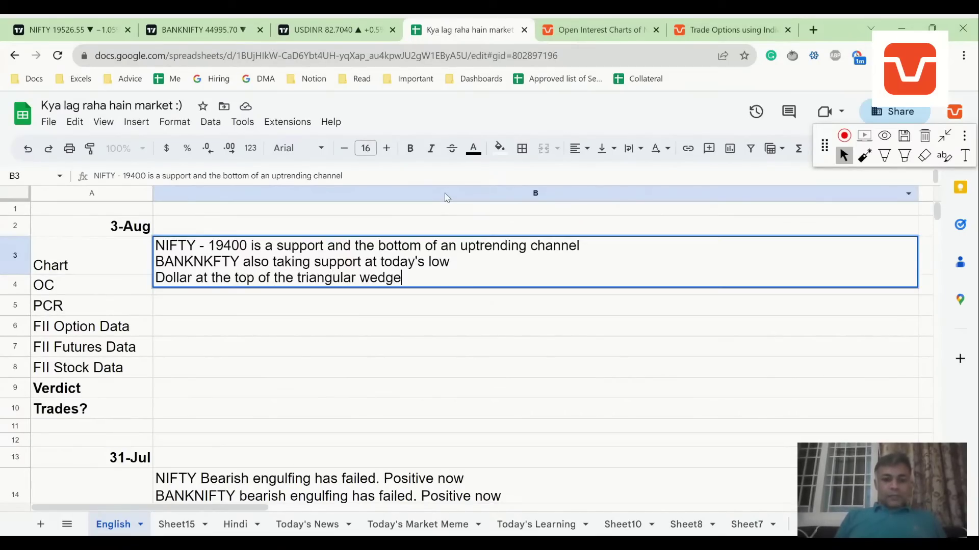
key(Return)
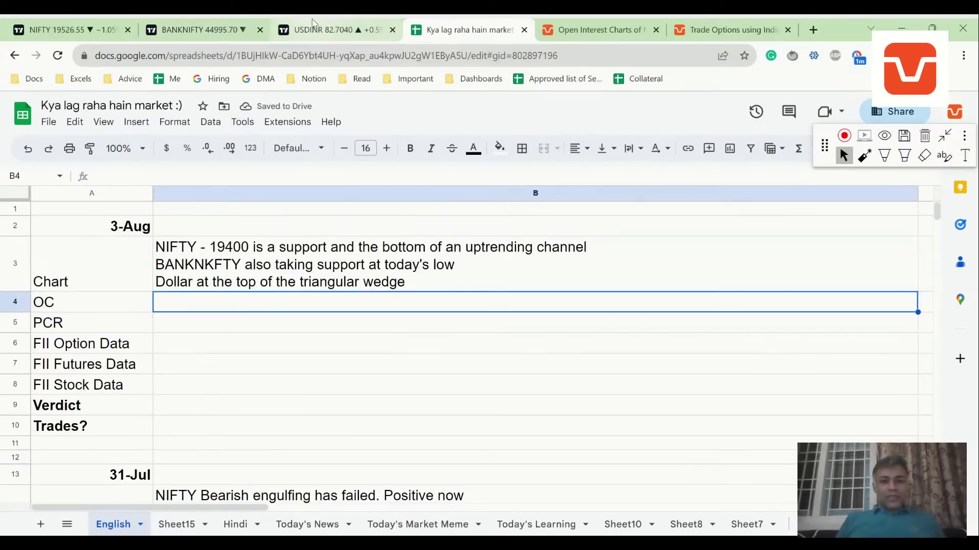
Switch to Sensibull's Open Interest page and examine NIFTY's weekly OI change and total open interest by strike for the 03 Aug expiry
click(599, 29)
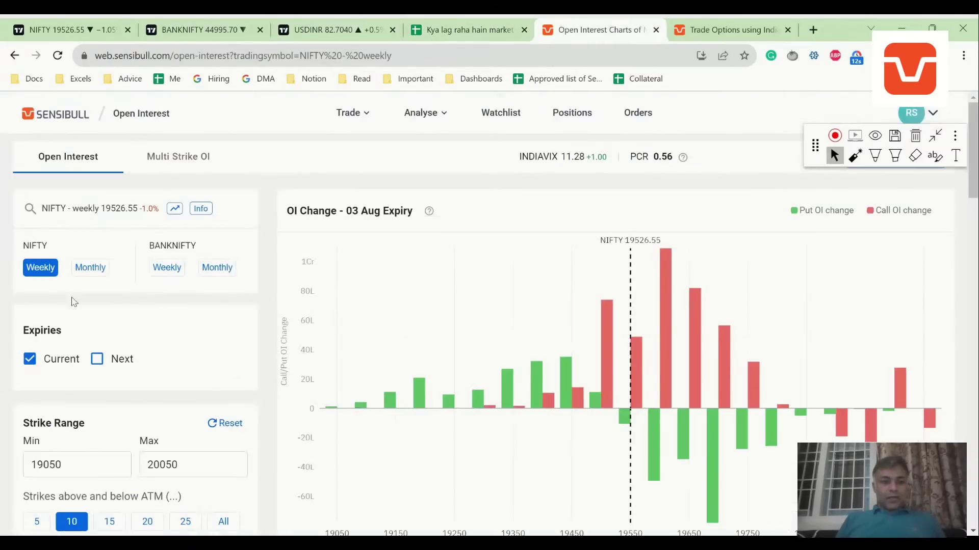
mouse_move(415, 332)
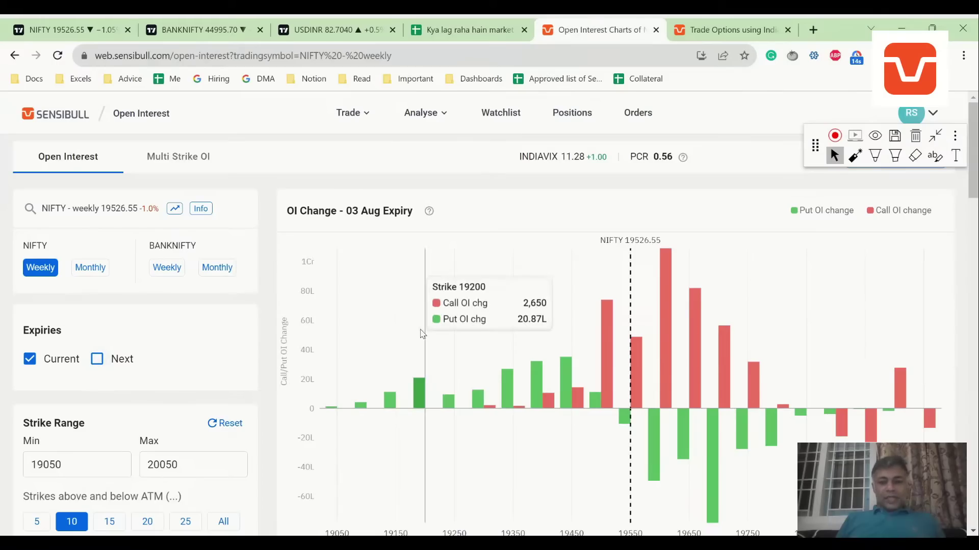
scroll(422, 333, down, 1)
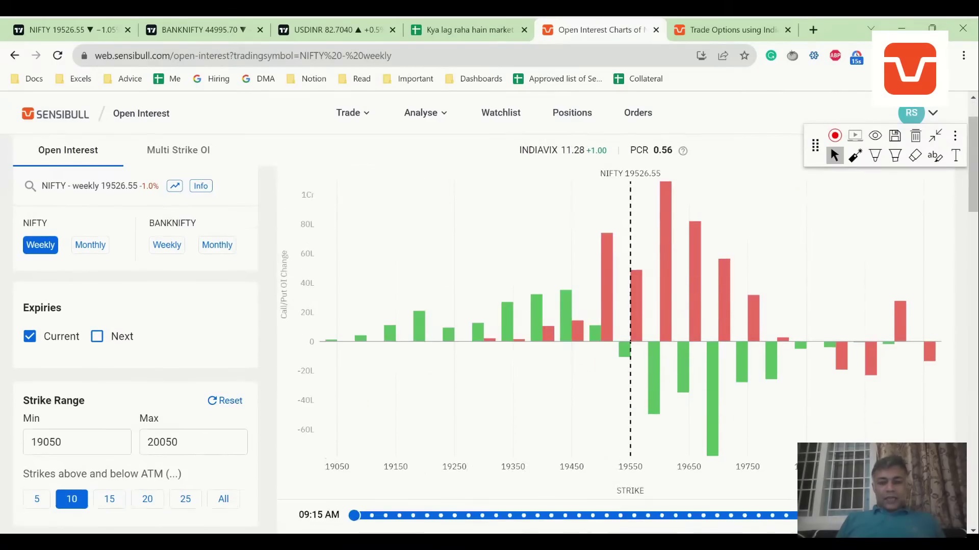
scroll(422, 336, up, 1)
mouse_move(385, 345)
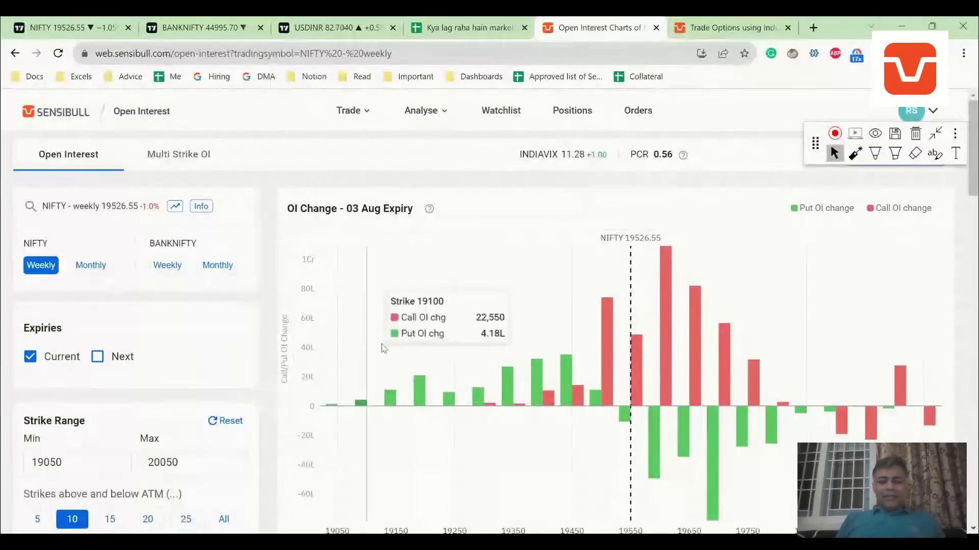
scroll(384, 346, down, 1)
scroll(383, 349, up, 2)
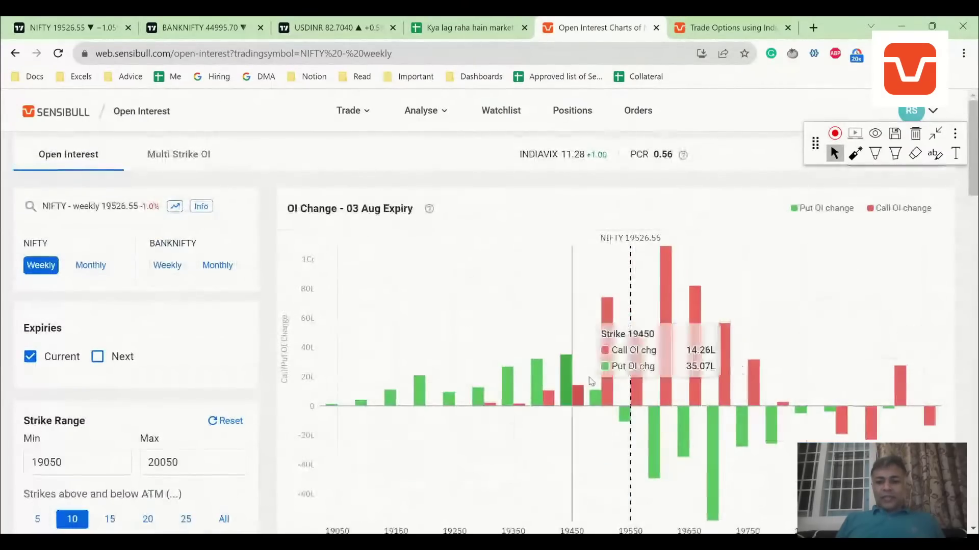
scroll(591, 381, down, 3)
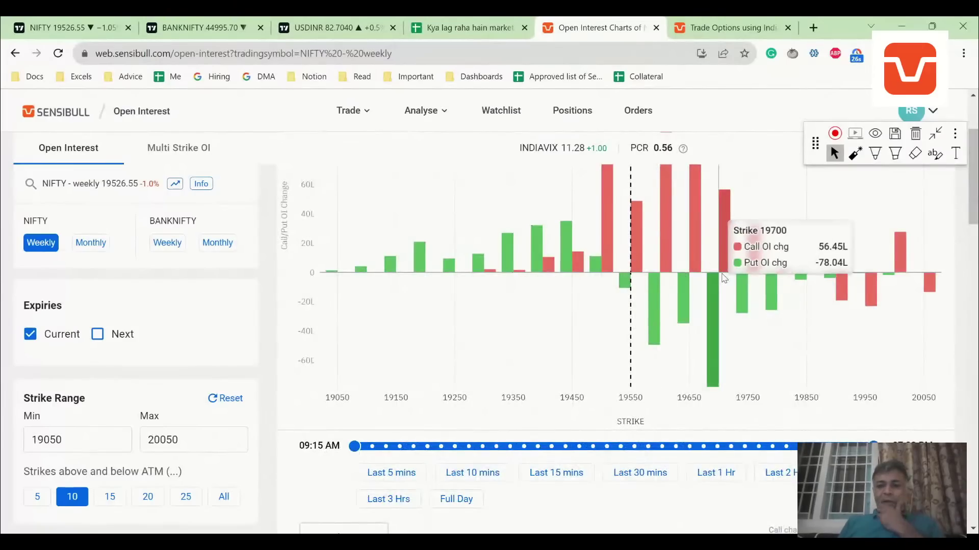
scroll(724, 279, down, 10)
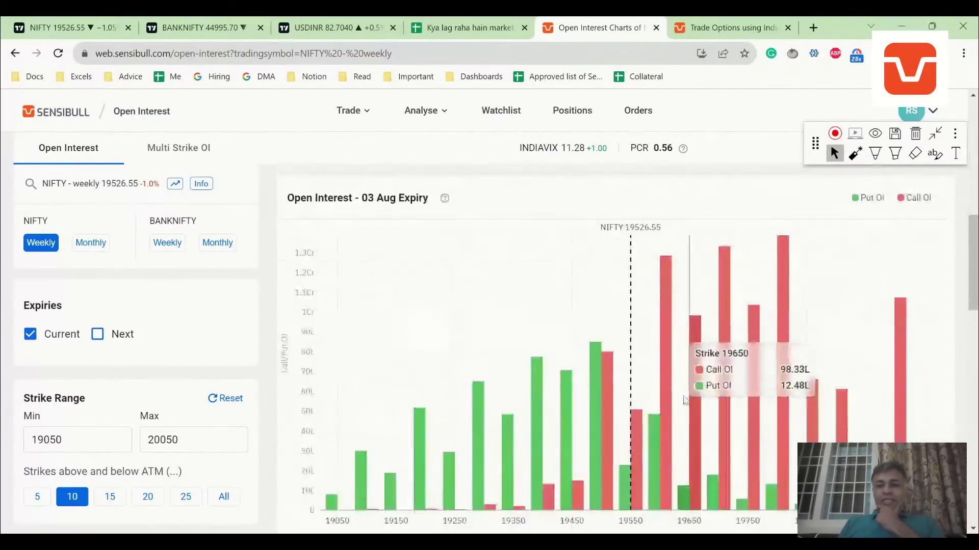
scroll(655, 396, down, 1)
scroll(764, 382, up, 1)
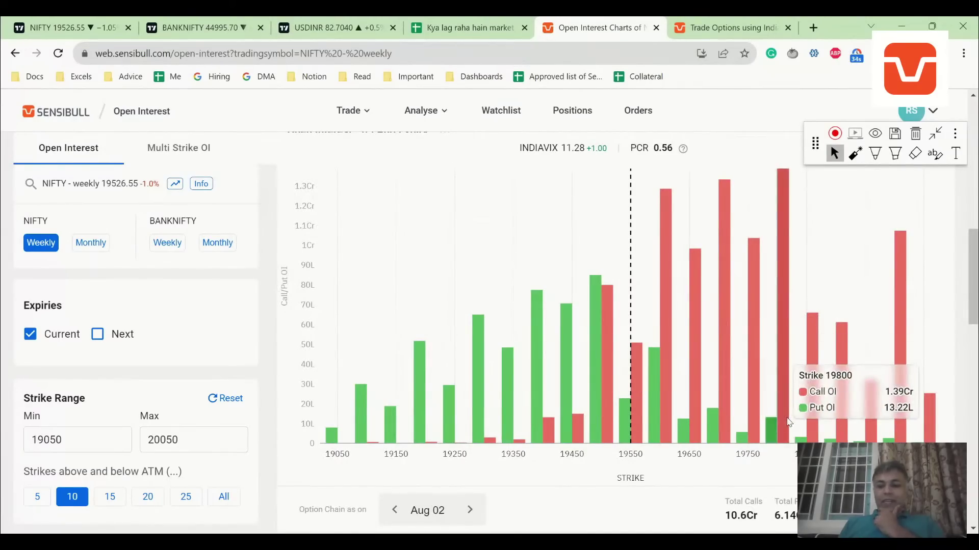
In the Google Sheets notes, enter "Option Chain is suggesting a neutral to weak expiry" as the 3-Aug OC entry
click(466, 28)
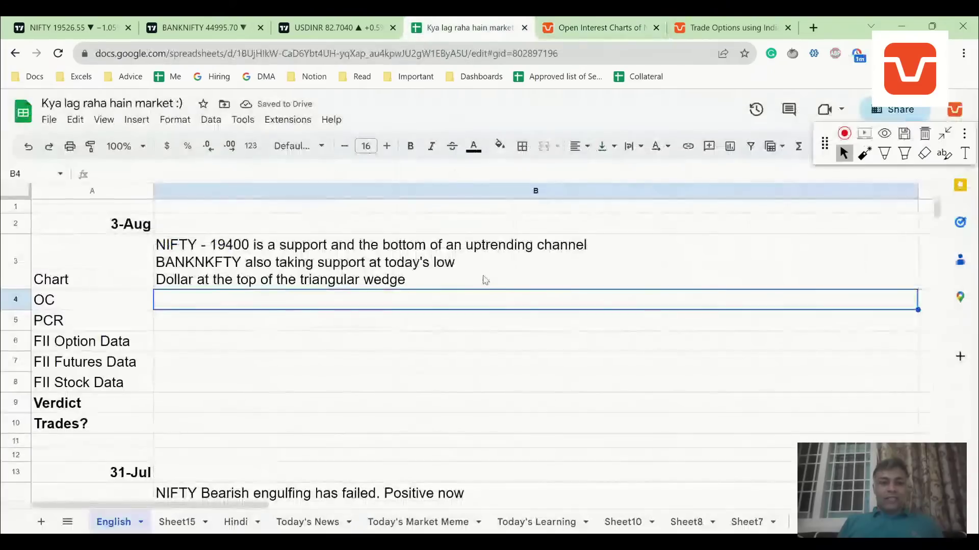
text(Option Cha)
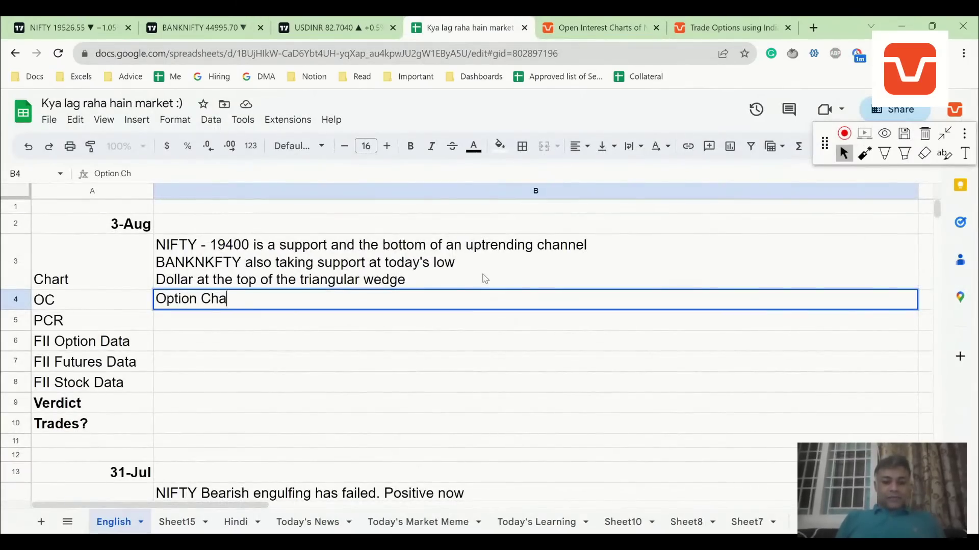
text(in is su)
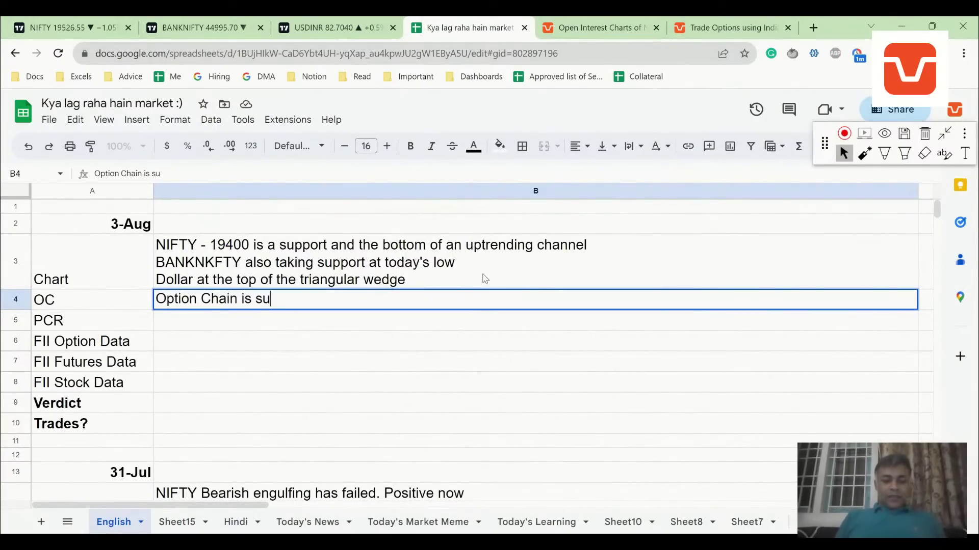
text(ggesting a )
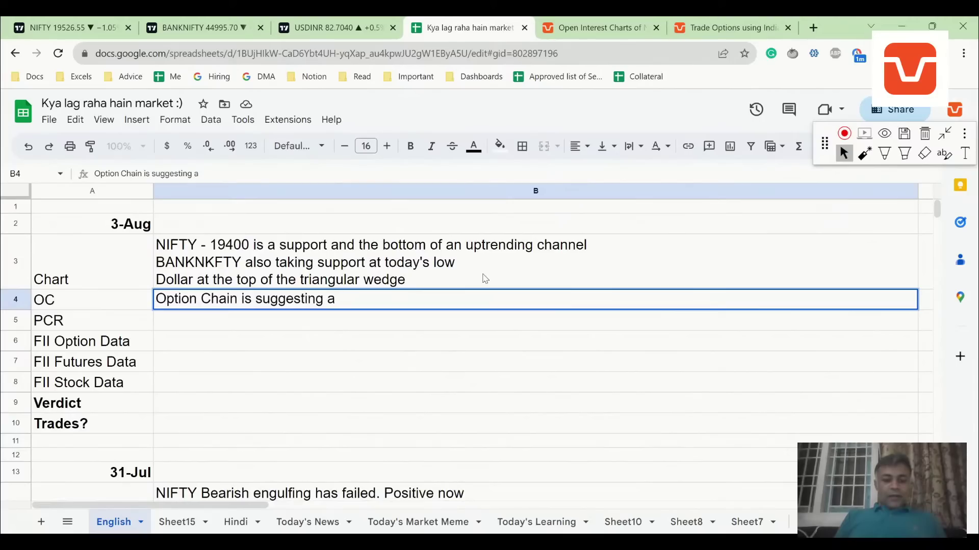
text(neutral to weak )
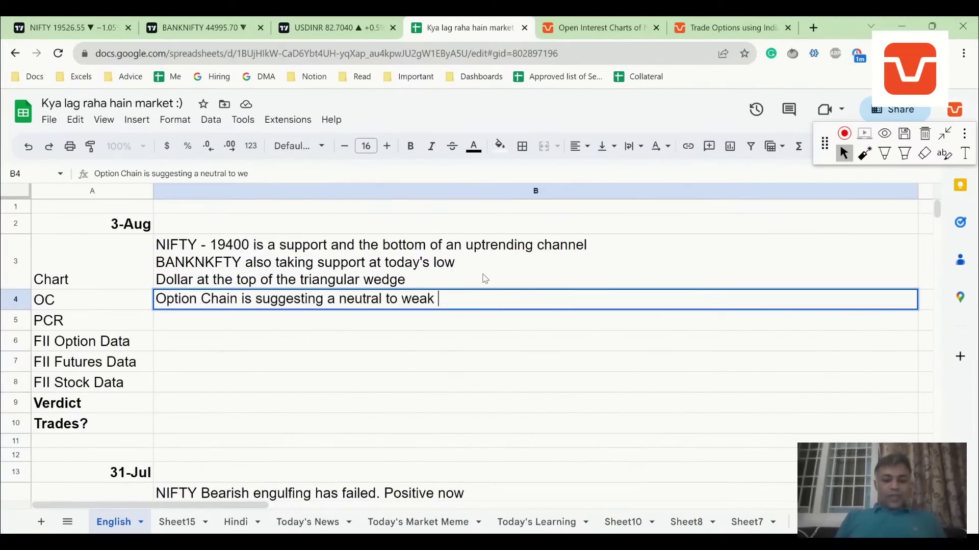
text(expiry)
key(Return)
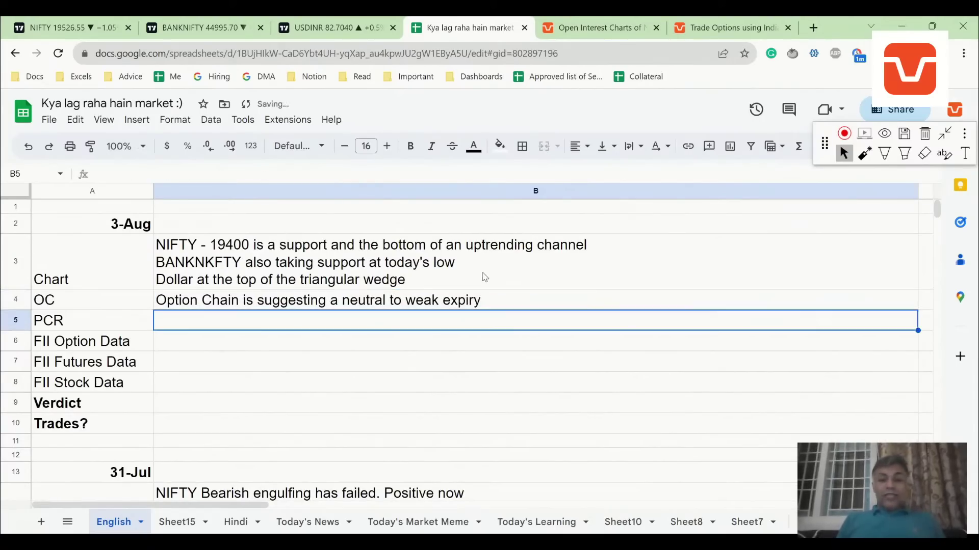
Return to Sensibull and compare NIFTY's call and put OI change with total open interest around the 19500 to 19700 strikes
click(572, 29)
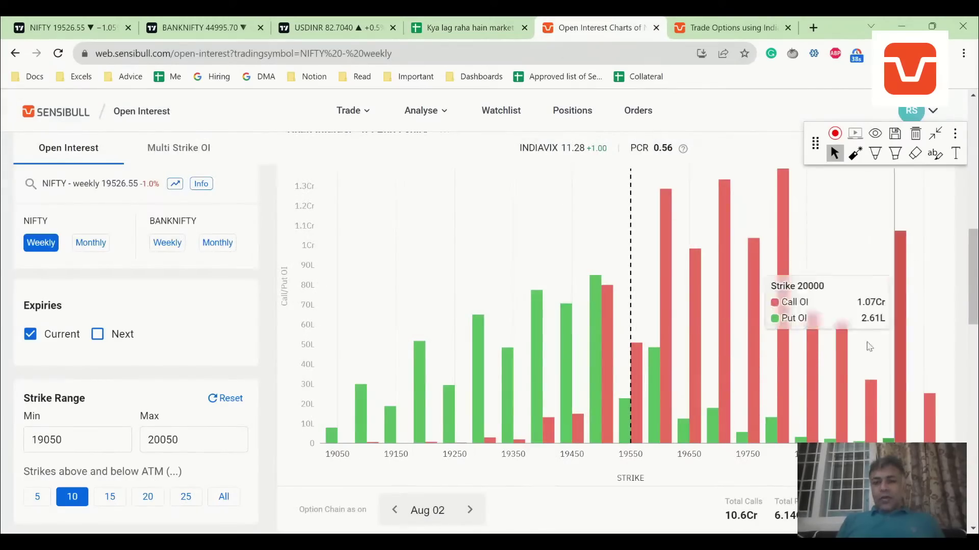
scroll(750, 374, up, 2)
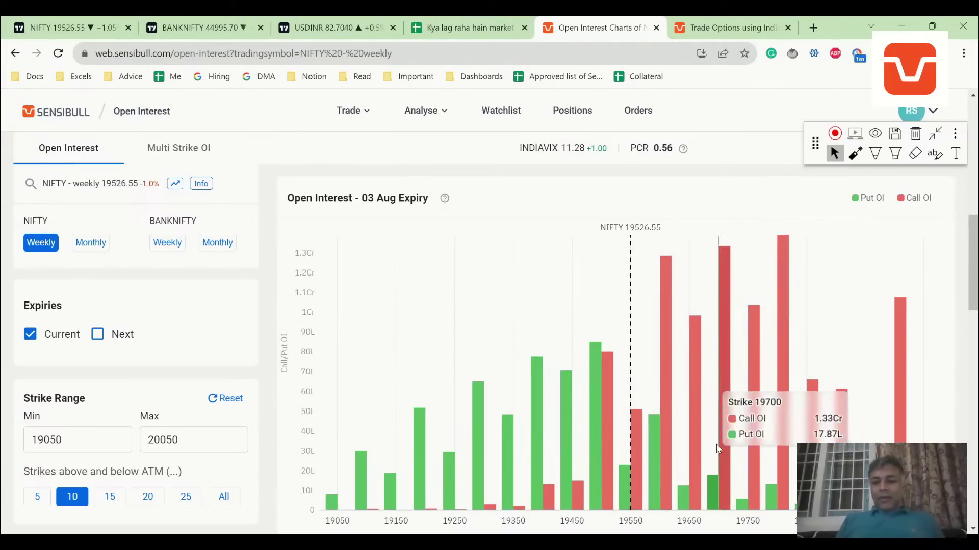
scroll(637, 356, up, 6)
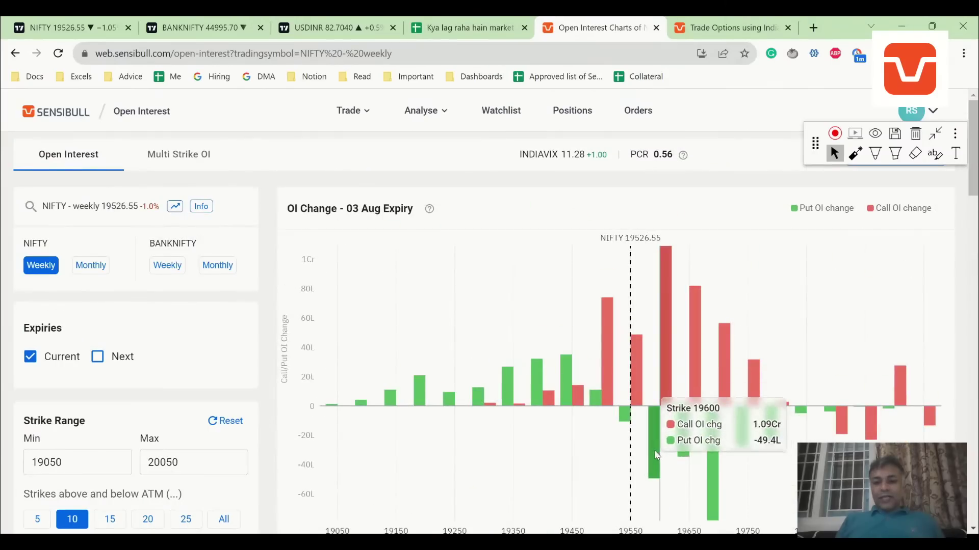
scroll(710, 460, down, 5)
scroll(710, 460, down, 5)
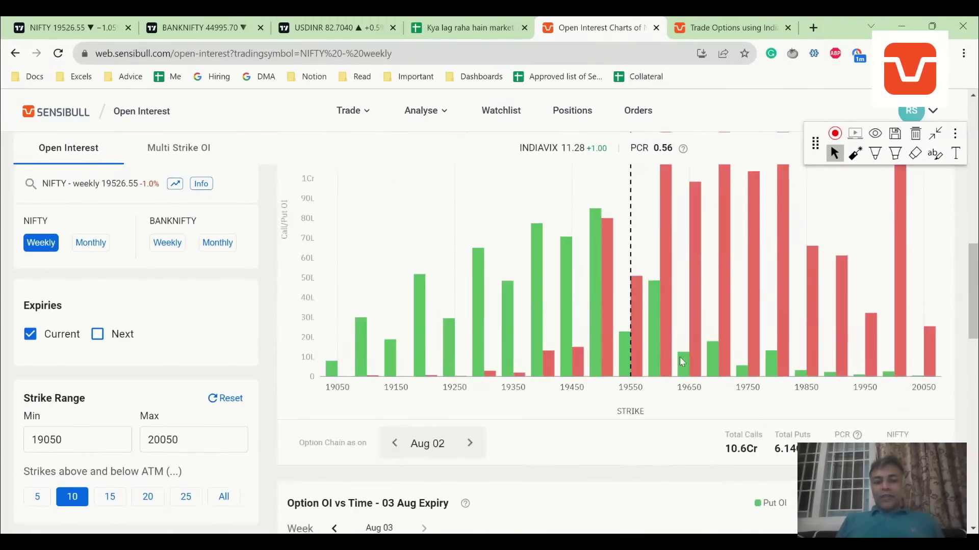
scroll(611, 383, up, 2)
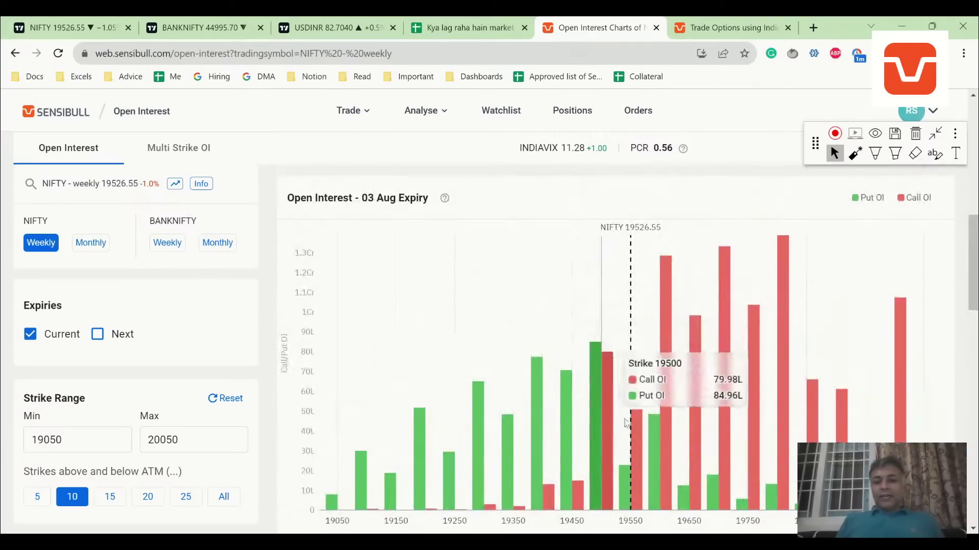
Back in the Google Sheets notes, add the second line "Unlikely to close above 19700." to the 3-Aug OC entry
click(469, 28)
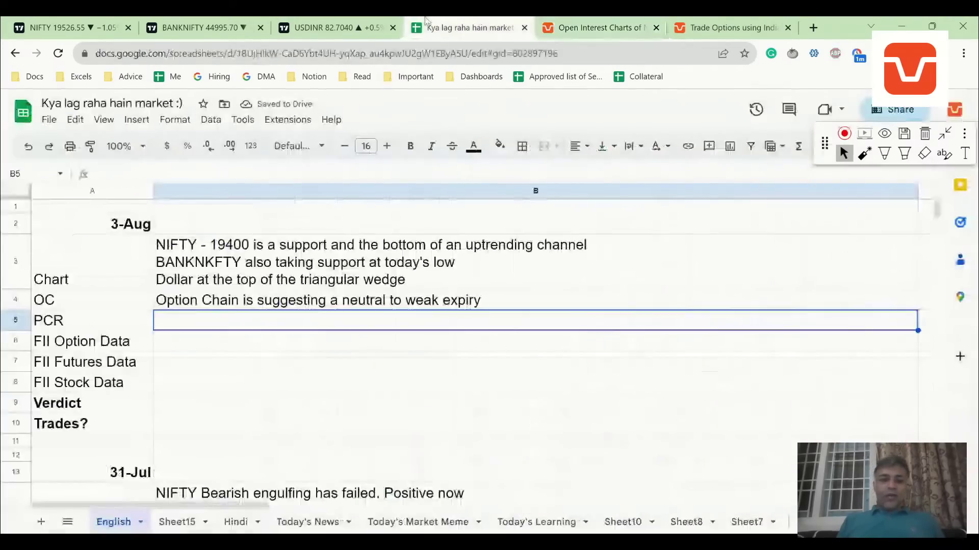
key(Up)
key(Return)
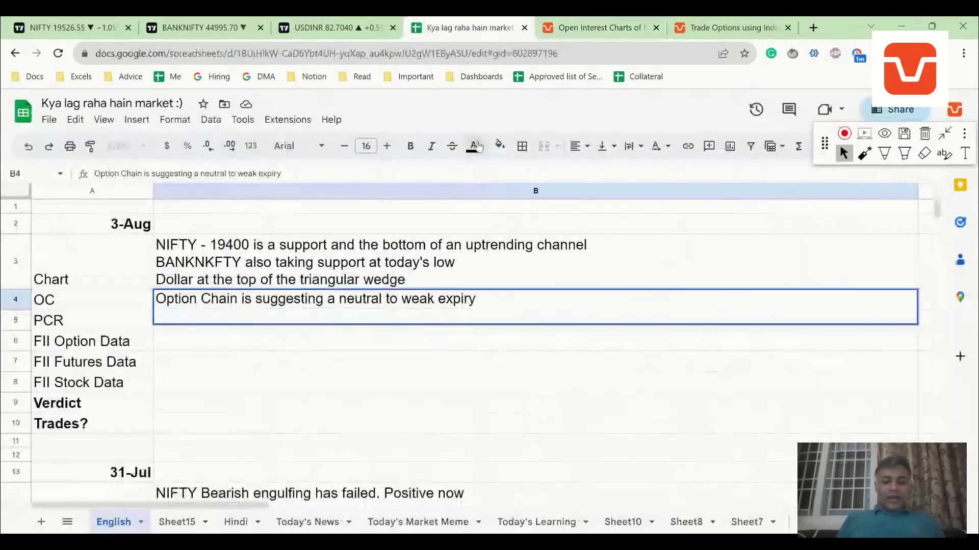
key(alt+Return)
text(Unlike)
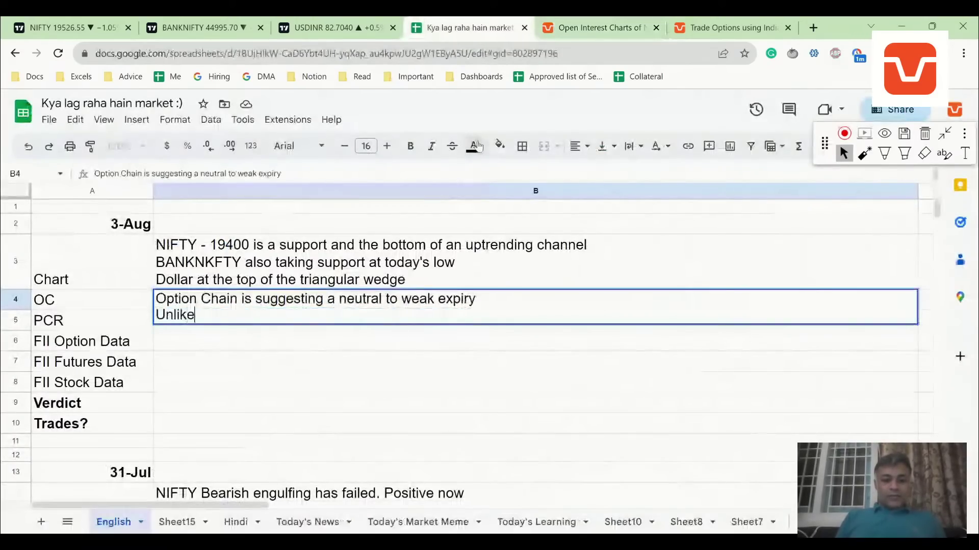
text(ly to close)
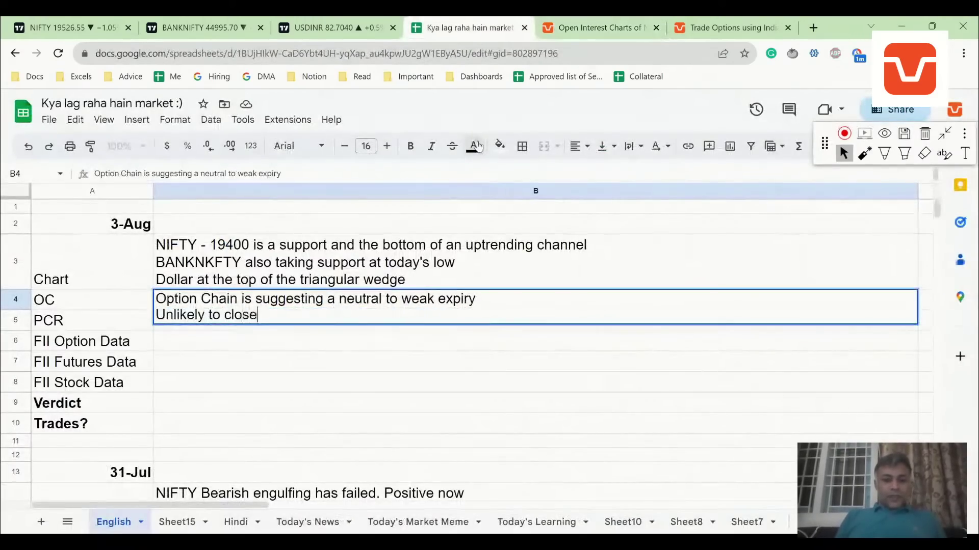
text( above 18)
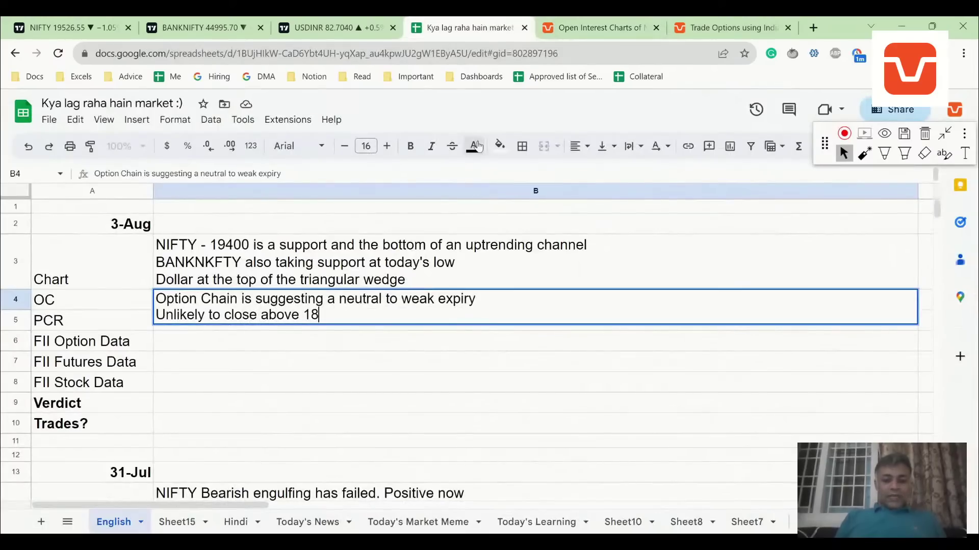
key(BackSpace)
text(9700)
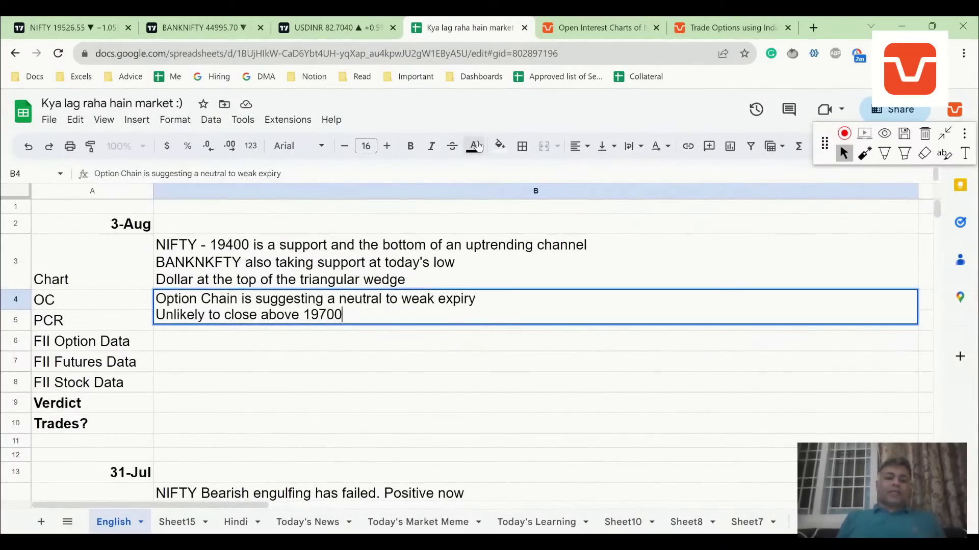
text(. More )
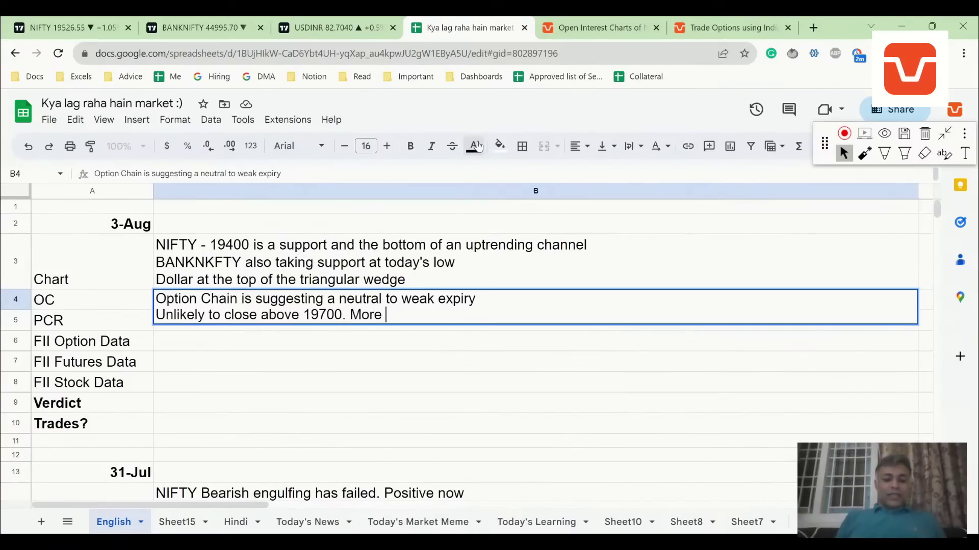
text(aggressive )
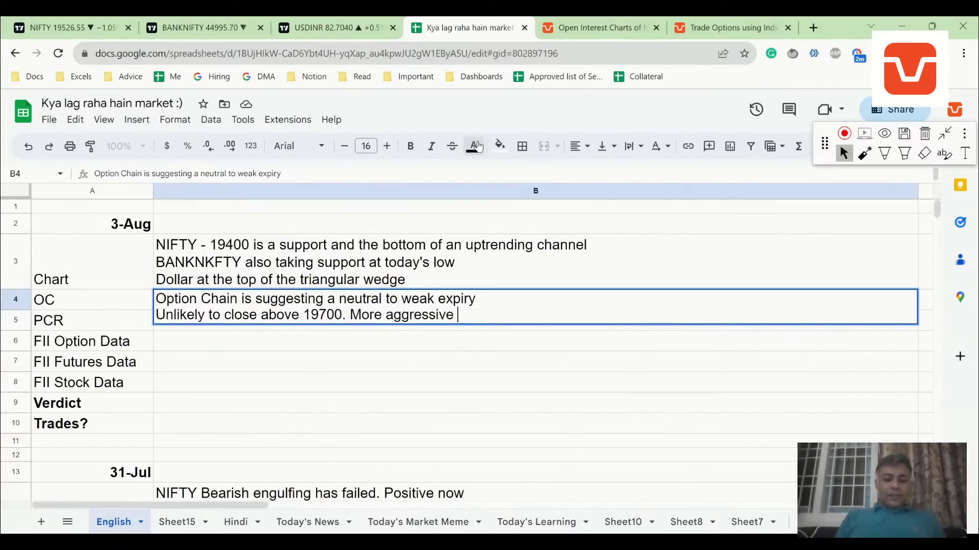
text(view - unlikl)
key(ctrl+BackSpace)
key(ctrl+BackSpace)
key(ctrl+BackSpace)
key(ctrl+BackSpace)
key(ctrl+BackSpace)
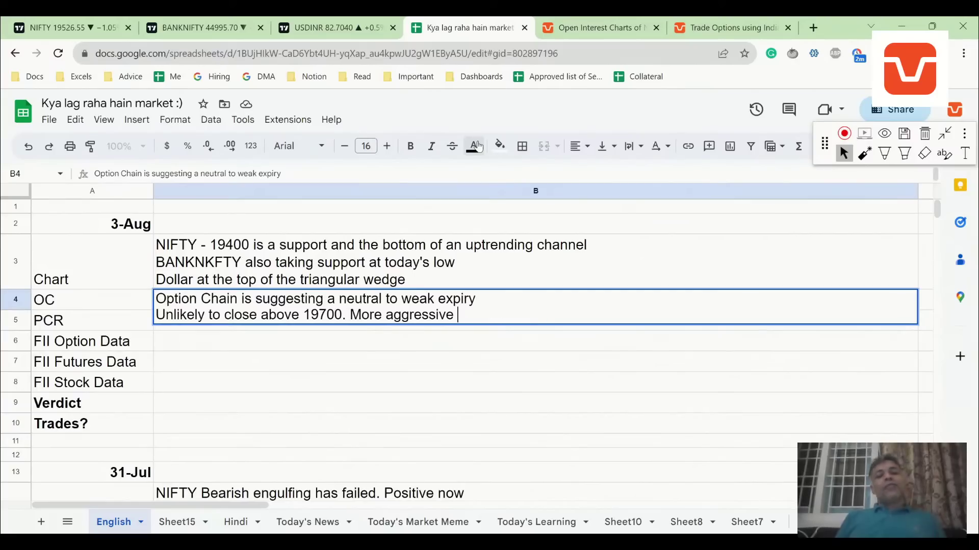
Finish the OC entry and enter "0.6 - Weak" as the 3-Aug PCR entry
key(Return)
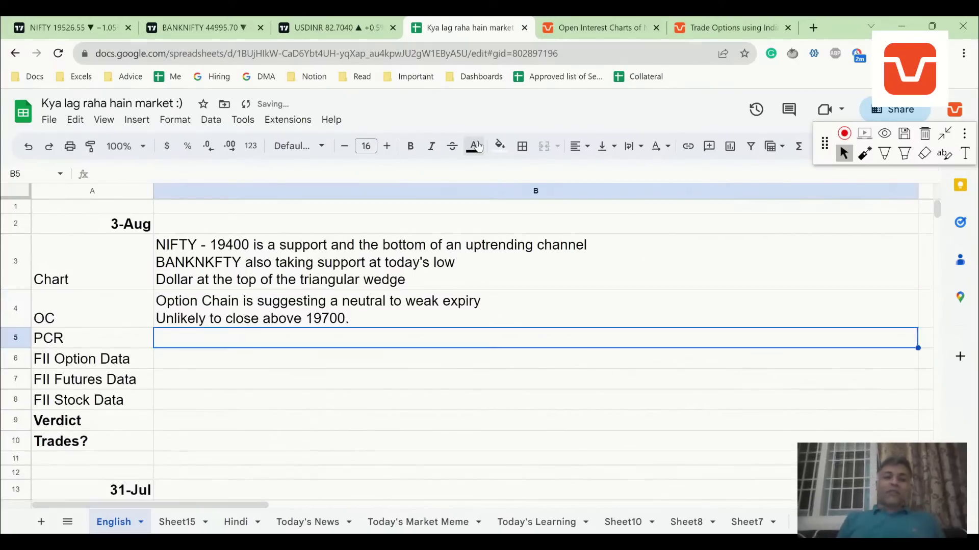
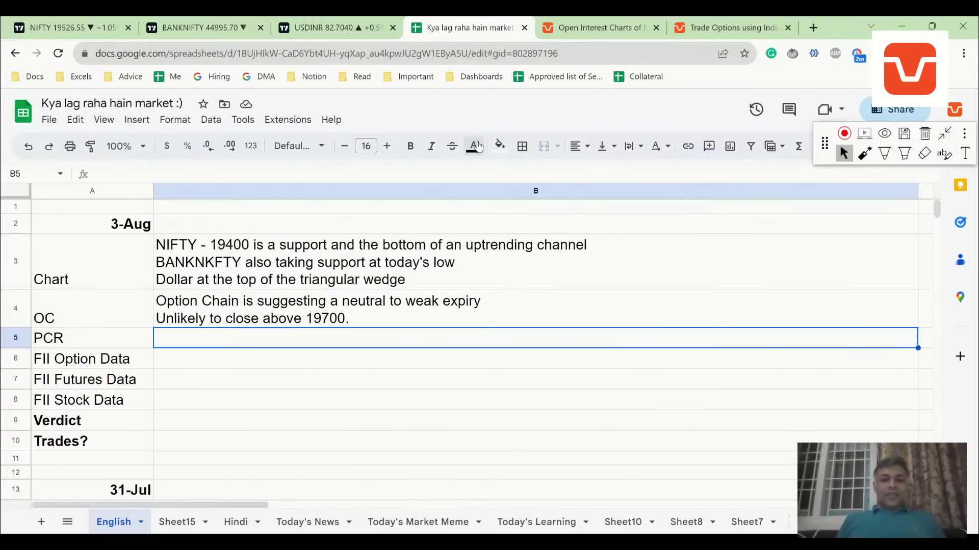
text(0.6 - Weak)
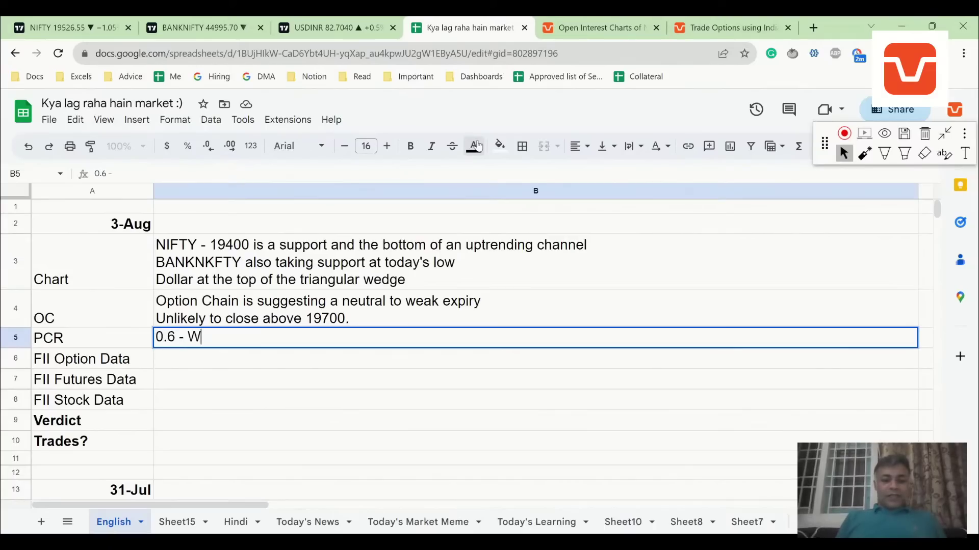
key(Return)
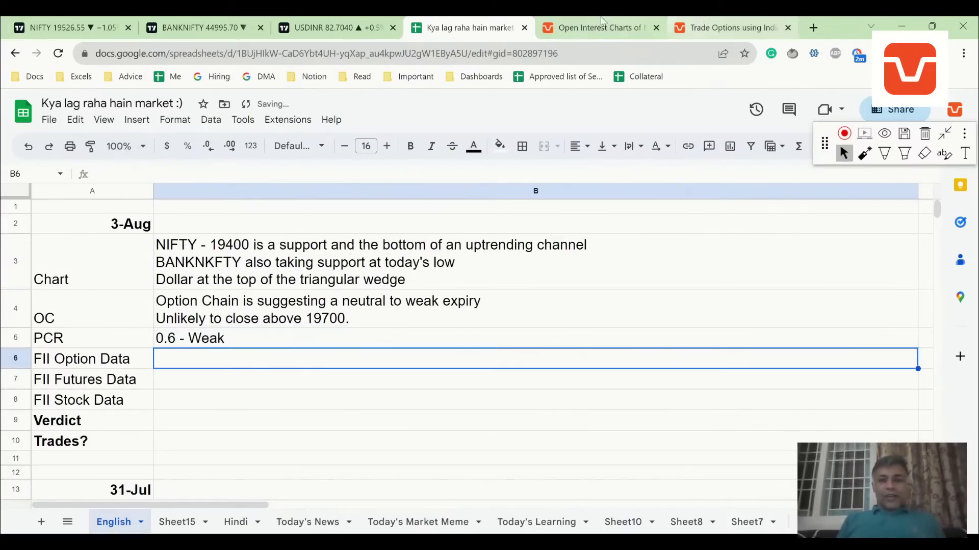
Switch to Sensibull's FII DII data and examine FII index option open interest and the 02 Aug call and put activity
click(724, 28)
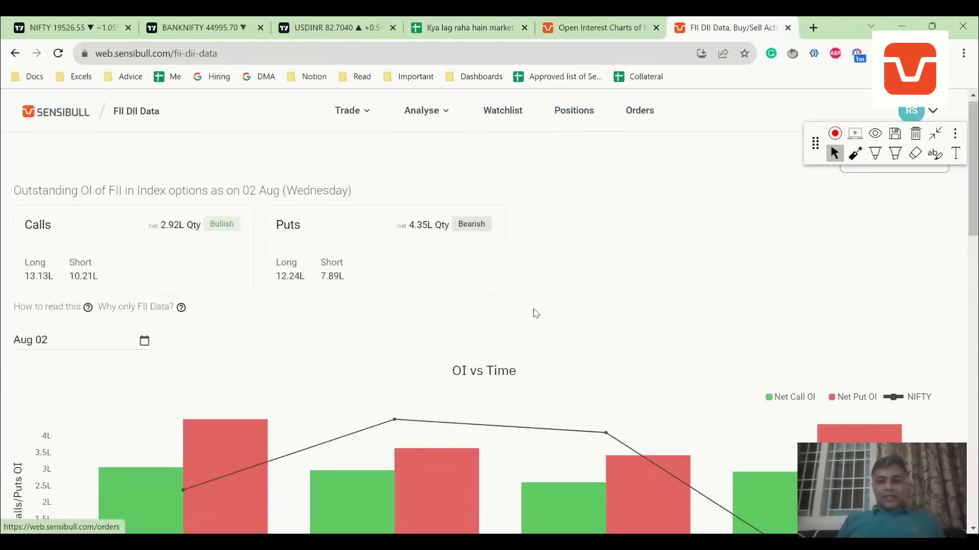
scroll(536, 312, down, 4)
scroll(536, 312, up, 3)
scroll(536, 313, up, 1)
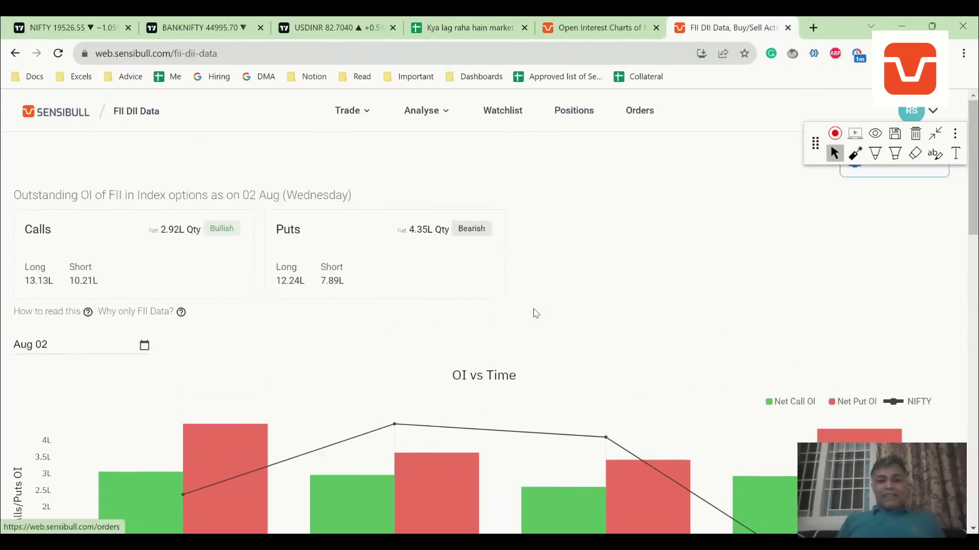
scroll(536, 313, down, 7)
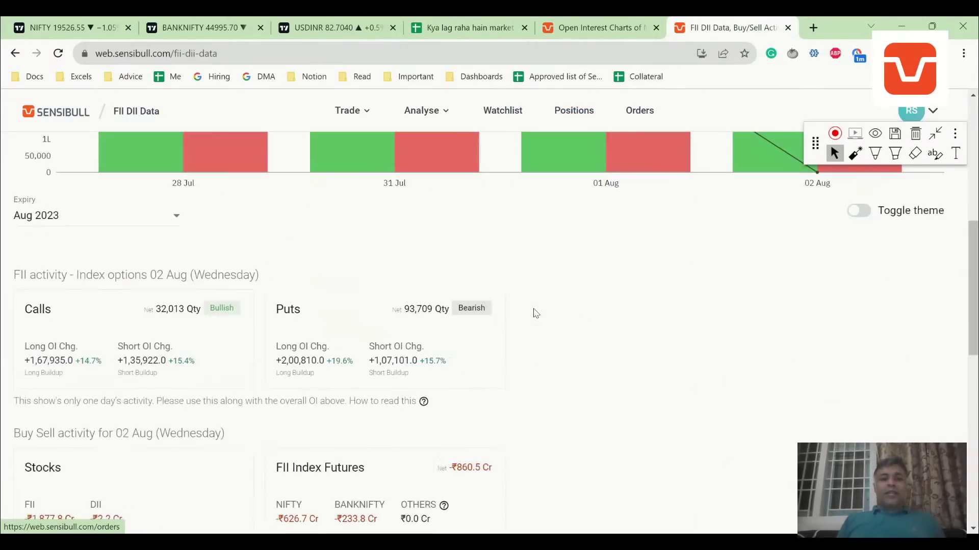
scroll(536, 313, up, 4)
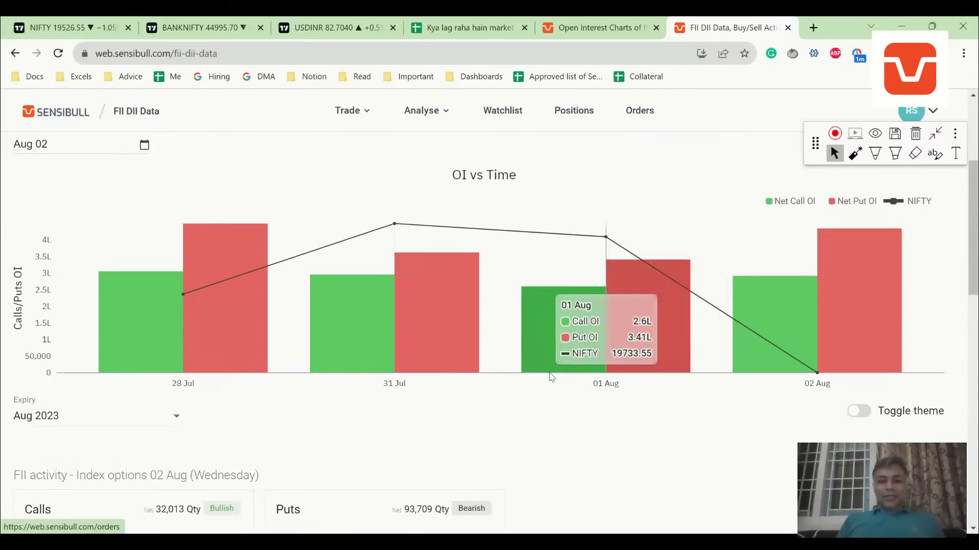
scroll(551, 378, down, 4)
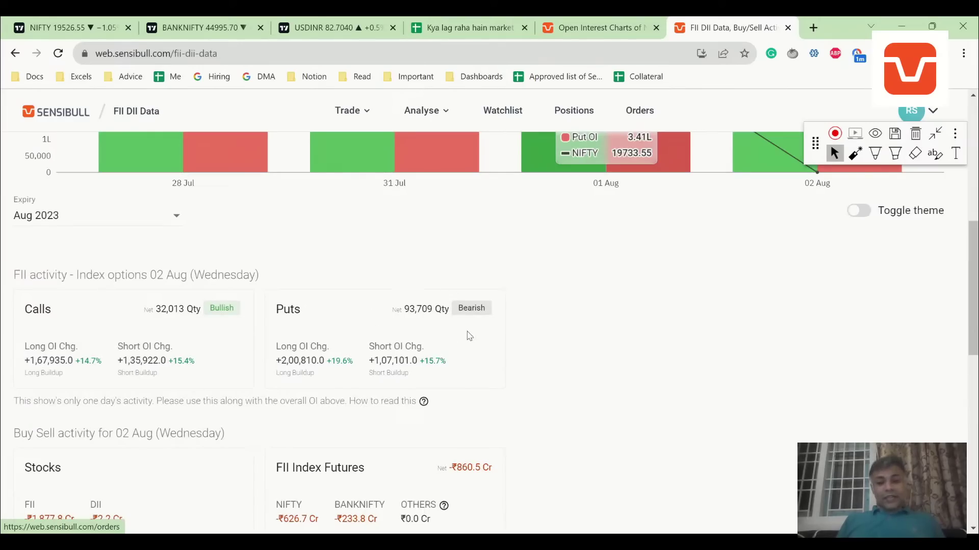
In the Google Sheets notes, enter "30k calls bought 90k puts bought - Bearish" as the 3-Aug FII Option Data
click(471, 32)
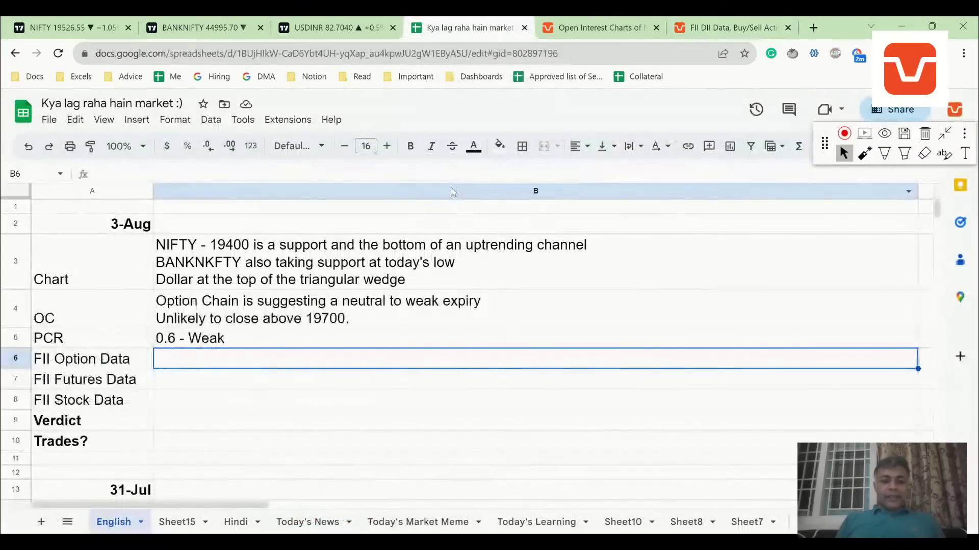
text(30k calls )
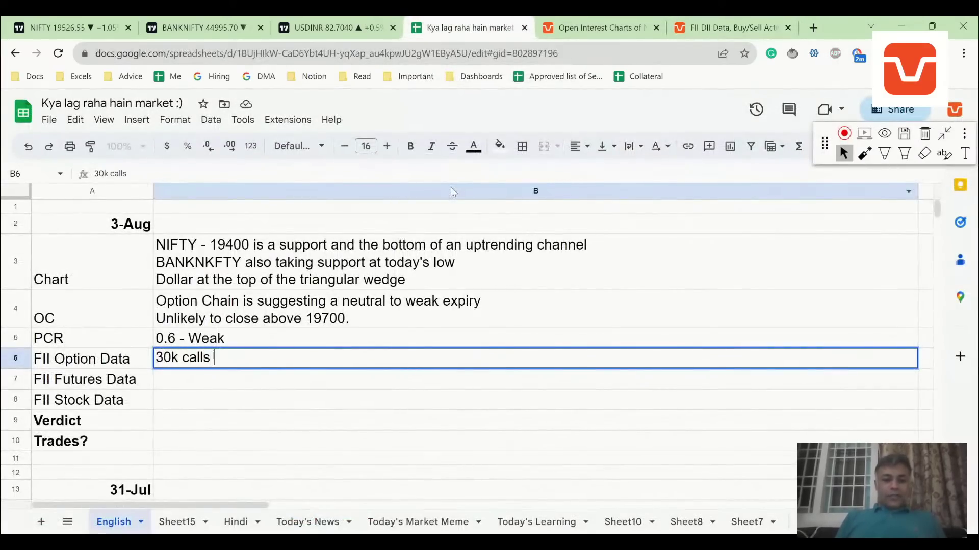
text(bought 90k )
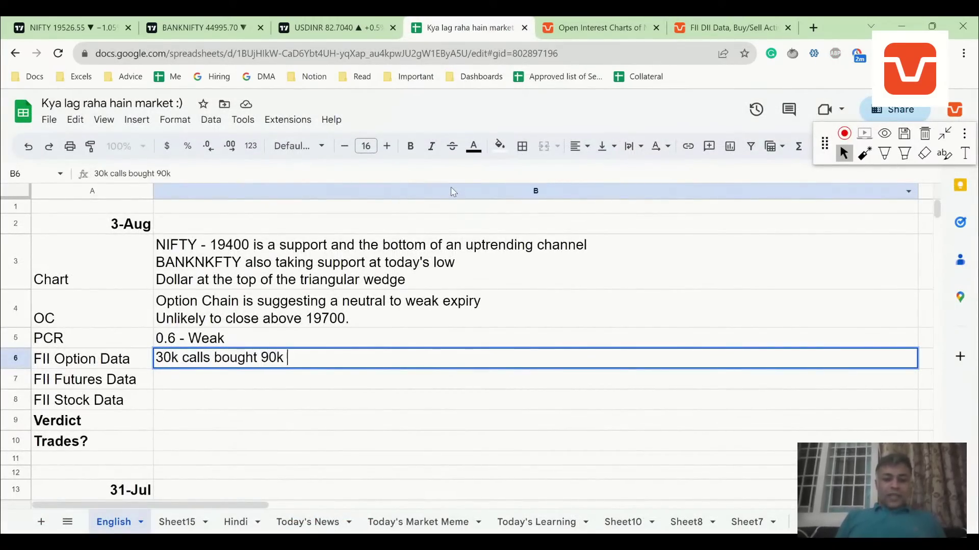
text(puts bought )
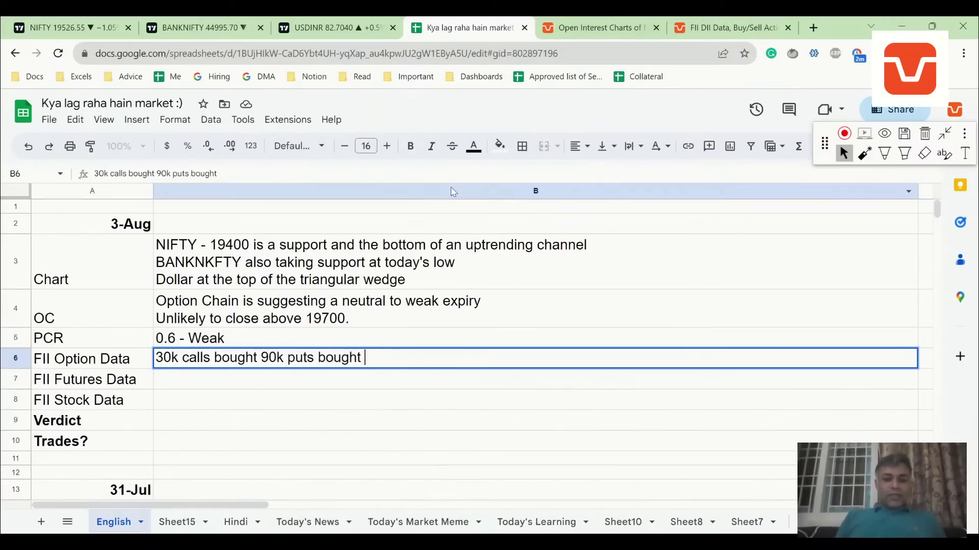
text(- Bearish)
key(Return)
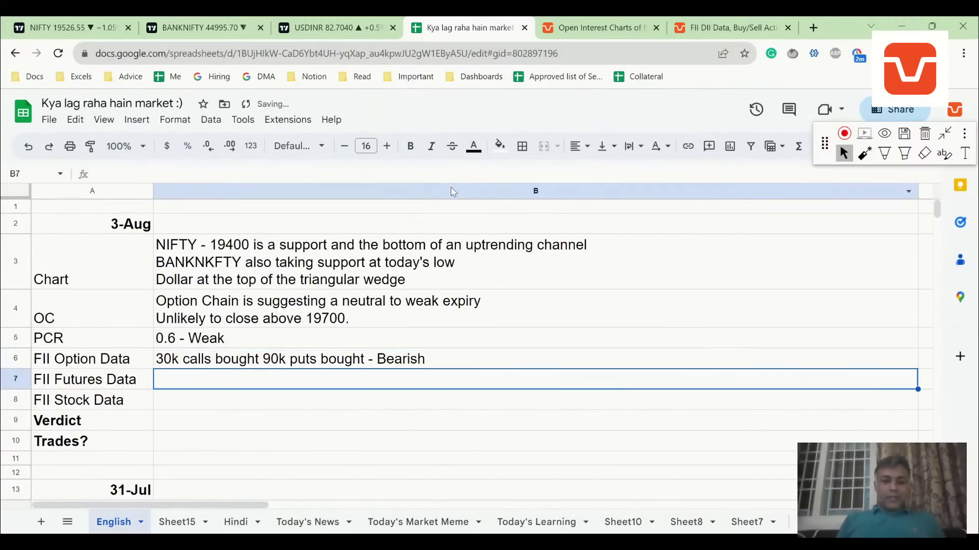
Check the FII index futures figure in Sensibull and enter "860 Crores sold - Bearish" as the 3-Aug FII Futures Data in the sheet
click(691, 32)
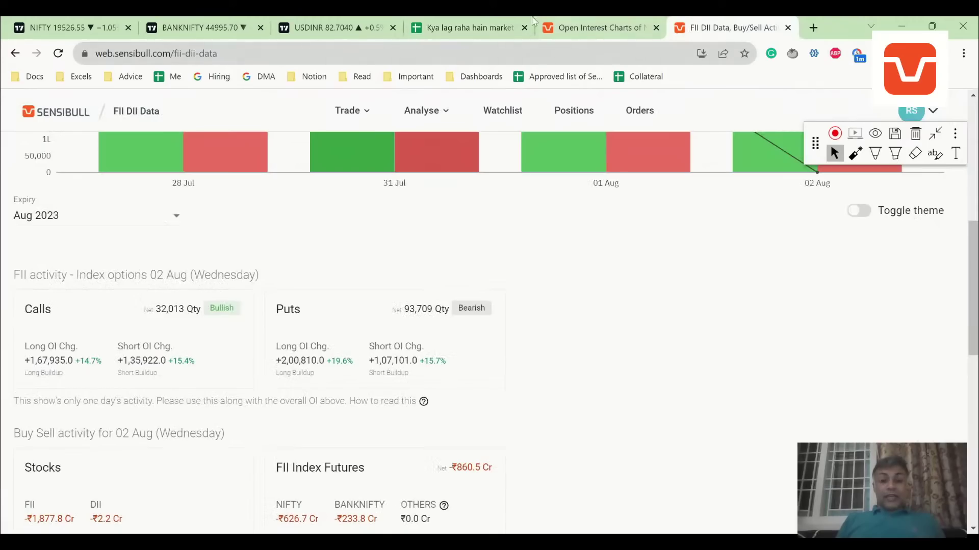
click(469, 28)
text(860 Crores sold - Bearish)
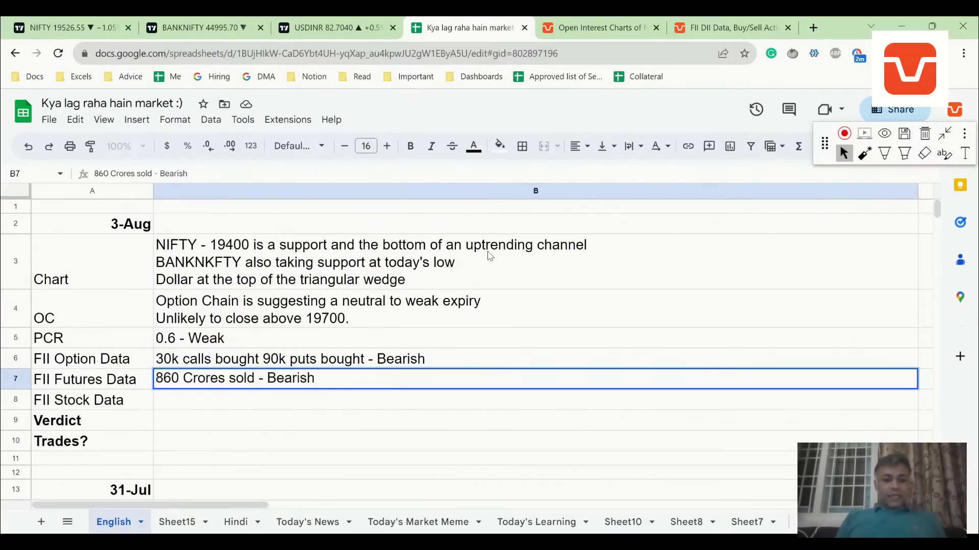
key(Return)
Check the FII stocks figure in Sensibull and enter "1800+ Cr sold - Bearish" as the 3-Aug FII Stock Data in the sheet
click(707, 22)
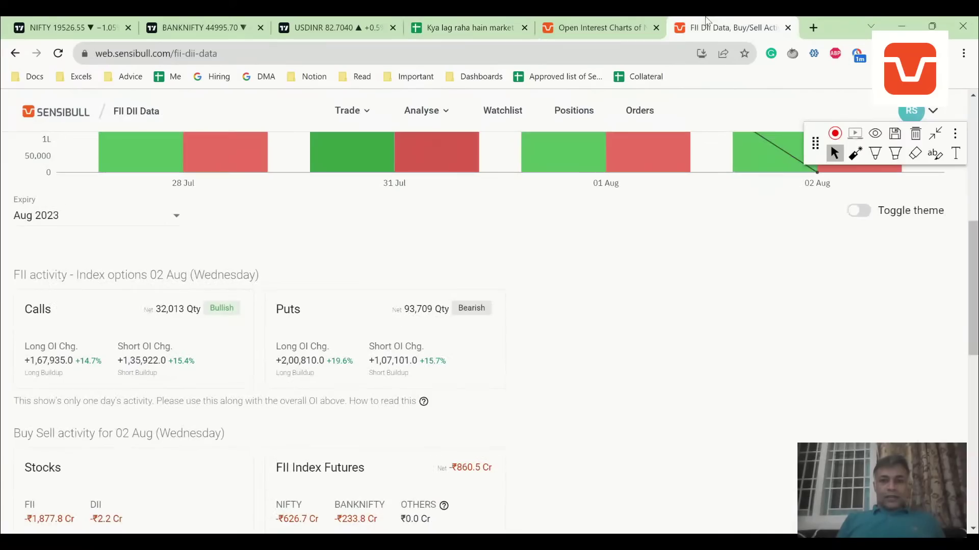
click(471, 22)
text(1800+ Cr sold - Bea)
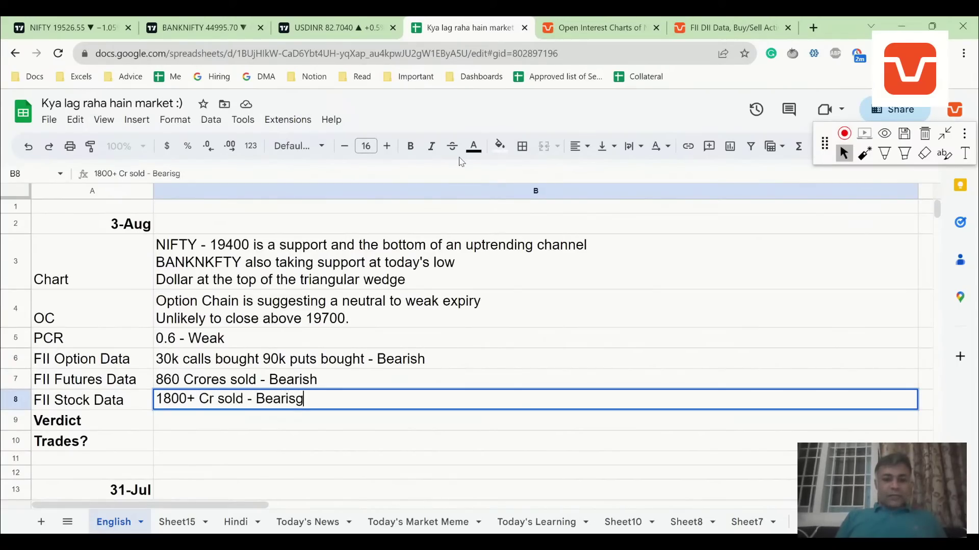
text(rish)
key(Return)
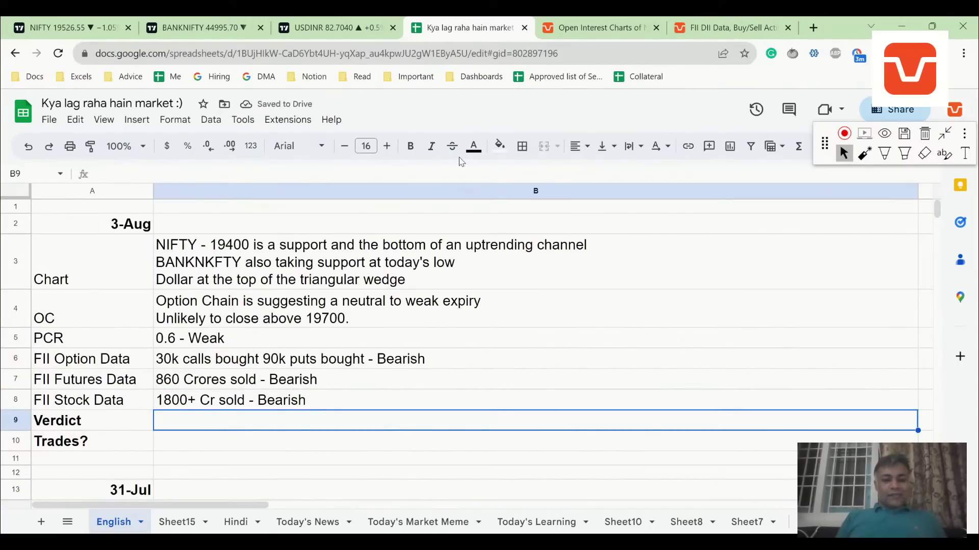
Begin the 3-Aug Verdict with "Market looks weak from Option chain and FII Data, but charts suggesting bottom of channel"
text(Market looks weak from Option chain and FII Data, but charts suggesting bottom)
key(BackSpace)
key(BackSpace)
text(tom of channel)
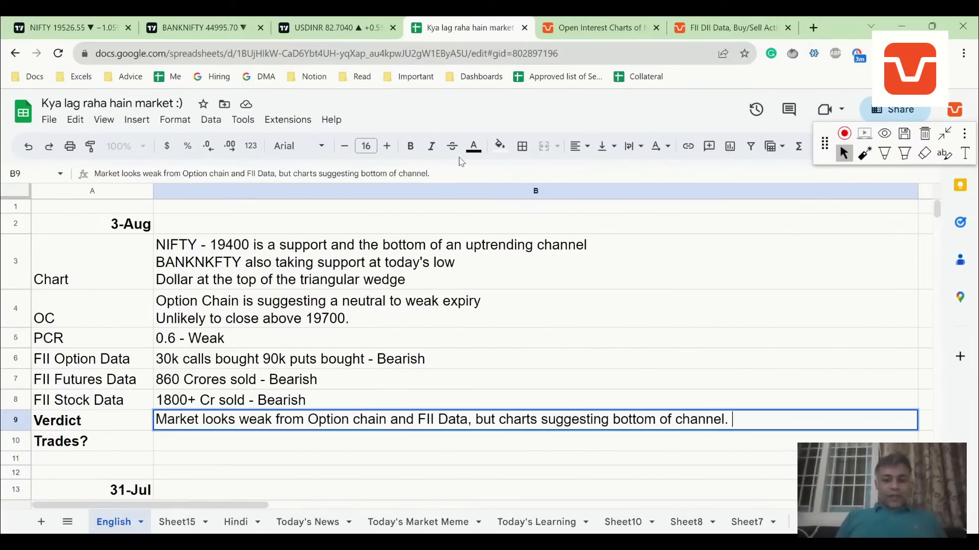
Complete the 3-Aug Verdict with a second sentence, "If bottom holds, expect a bounce, else more weakness"
text(. If bottom holds, exp)
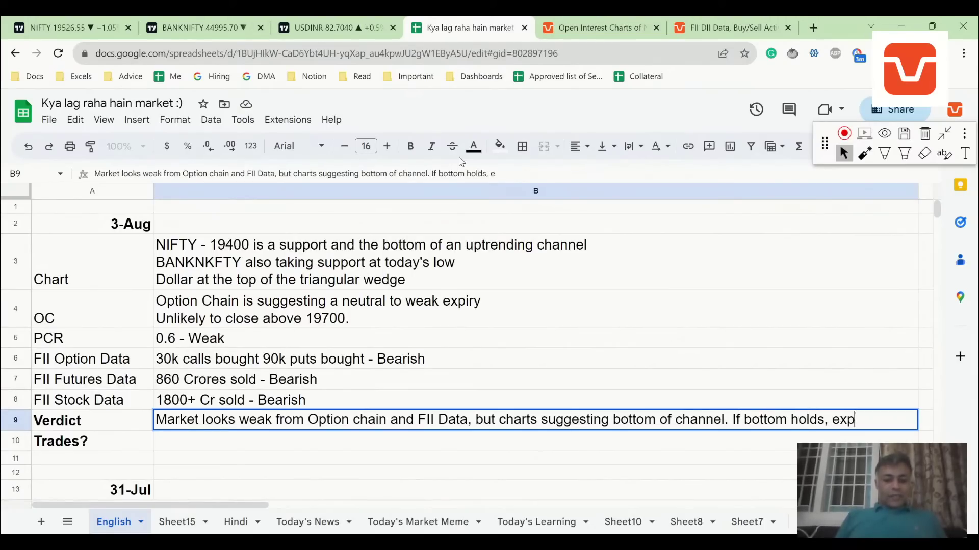
text(ect a bounce, else more weakness)
key(Return)
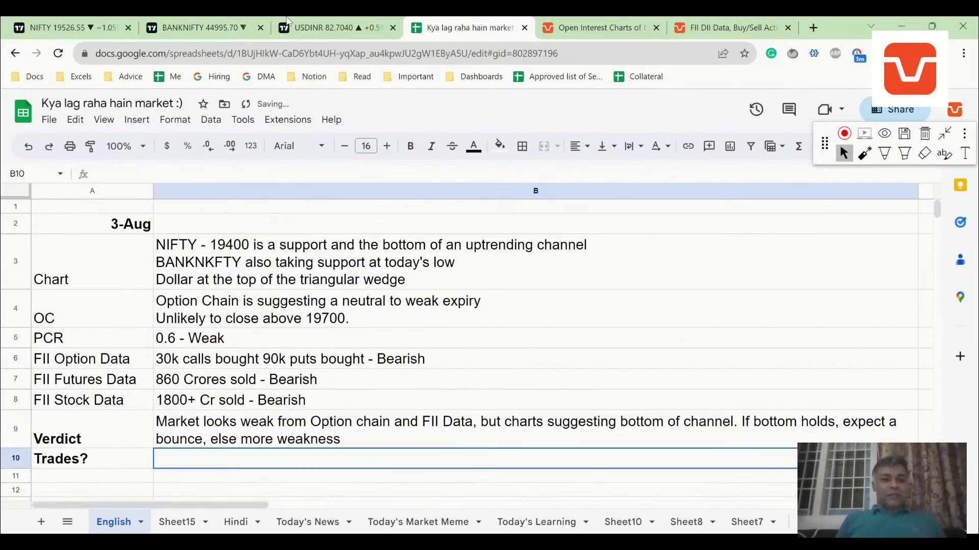
Review the NIFTY, BANKNIFTY and USDINR charts in TradingView, followed by Sensibull's FII data and NIFTY open interest
click(60, 27)
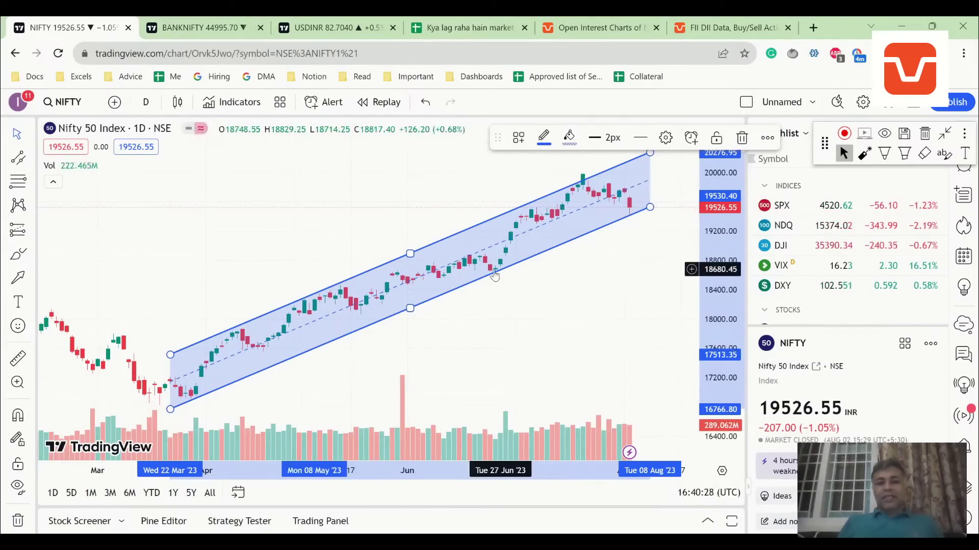
scroll(495, 286, down, 3)
scroll(495, 289, up, 3)
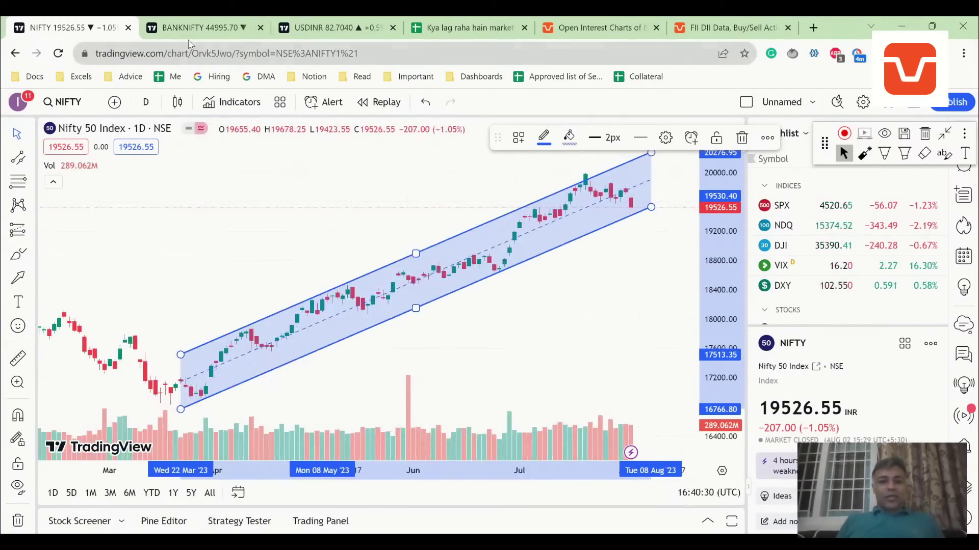
key(ctrl+Tab)
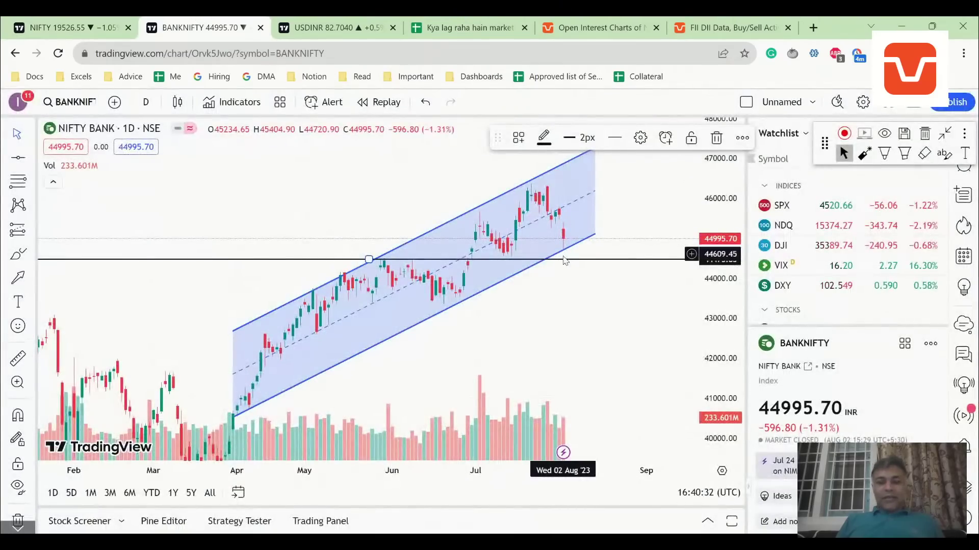
scroll(530, 265, down, 2)
scroll(473, 275, down, 2)
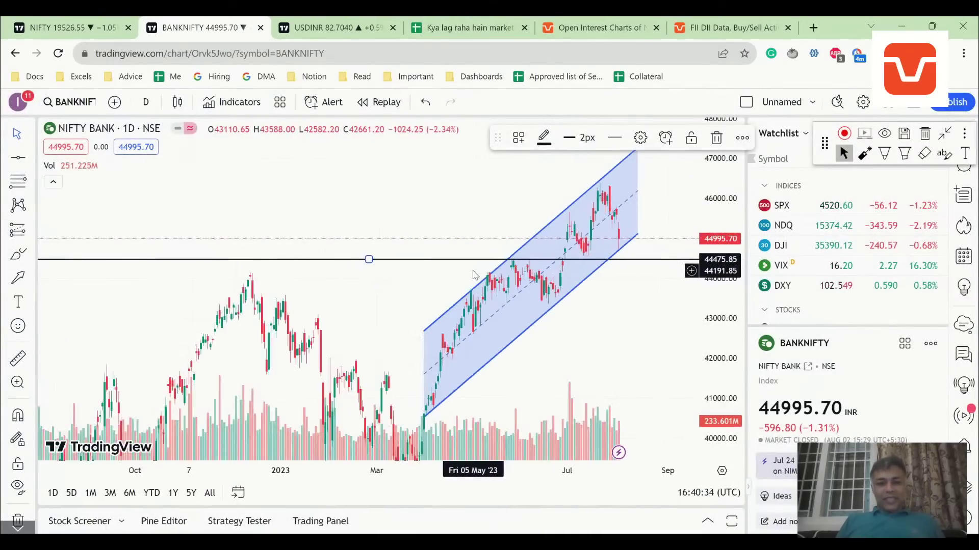
scroll(505, 273, up, 2)
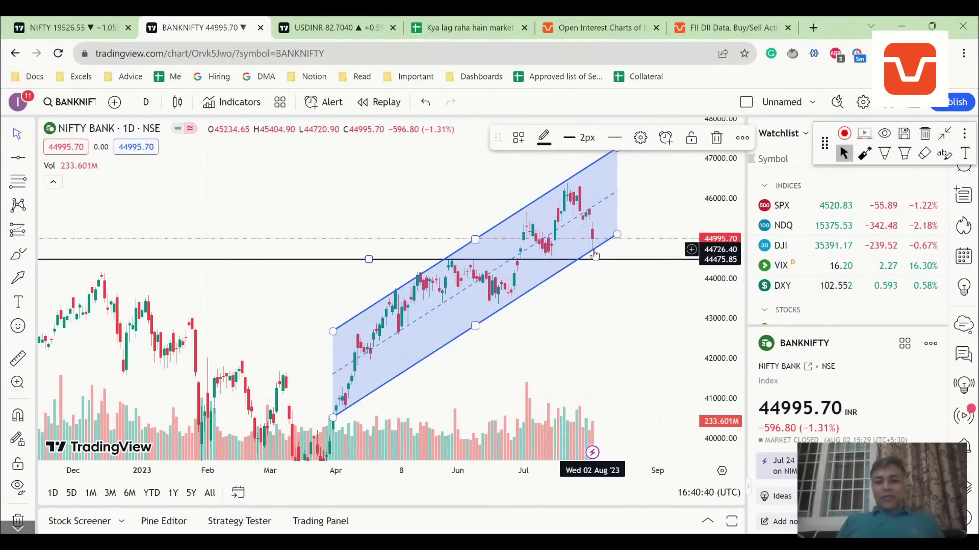
click(25, 23)
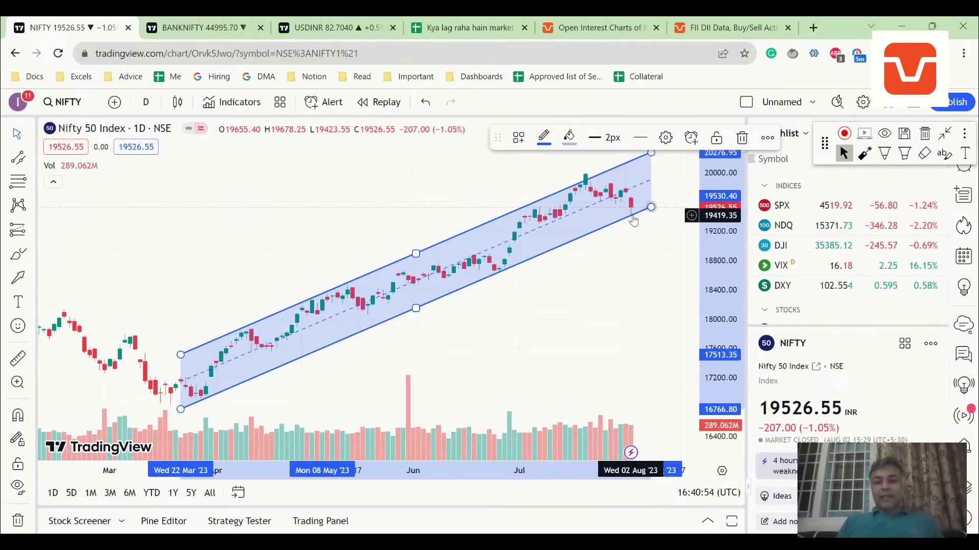
click(362, 21)
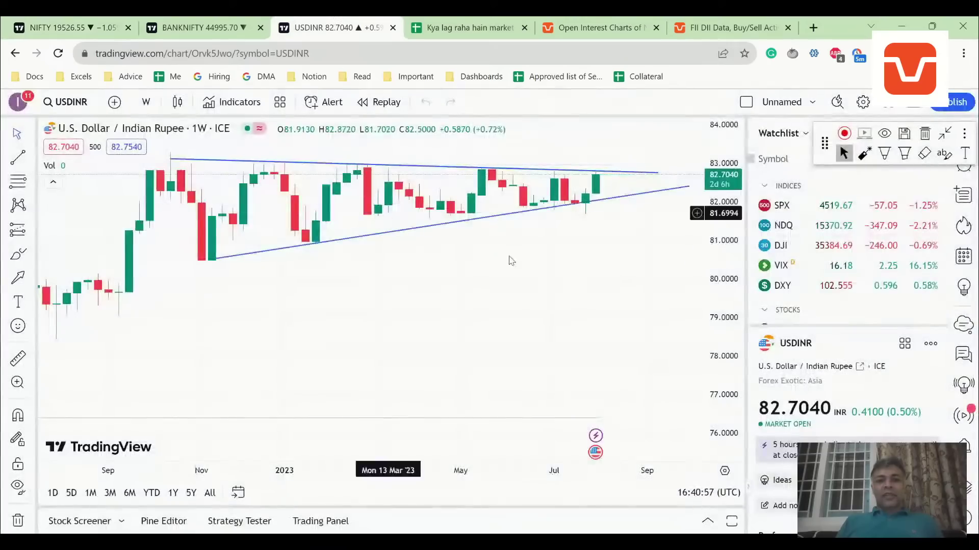
click(729, 28)
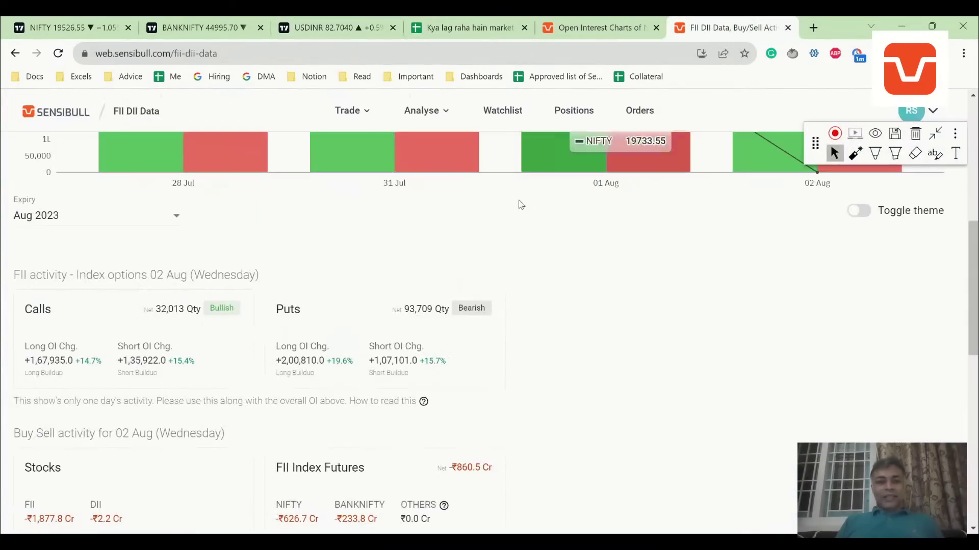
click(580, 25)
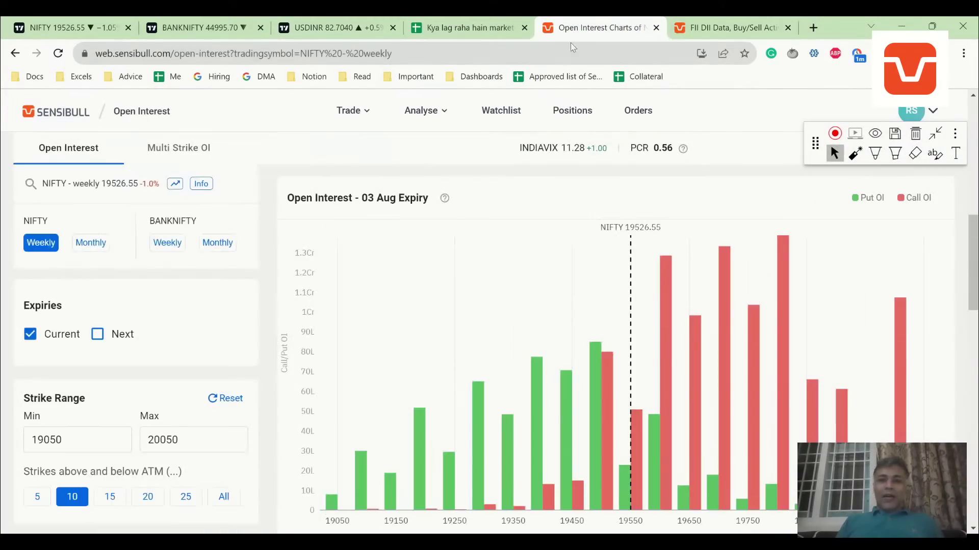
Back in the Google Sheets notes, write "Wait and watch price action at the bottom of the channel" for the 3-Aug Trades entry
click(467, 28)
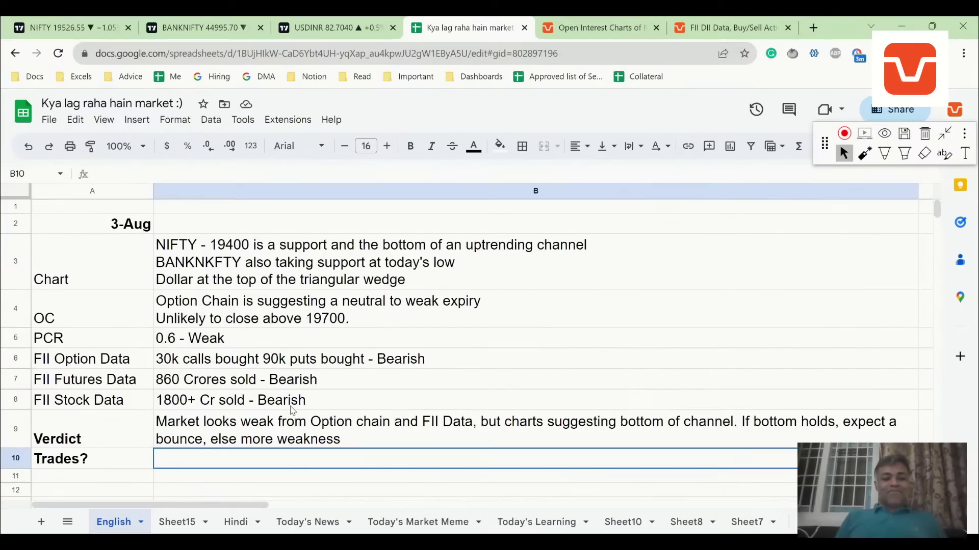
text(Wait and)
key(BackSpace)
key(BackSpace)
key(BackSpace)
key(BackSpace)
key(BackSpace)
key(BackSpace)
key(BackSpace)
key(BackSpace)
text(ai)
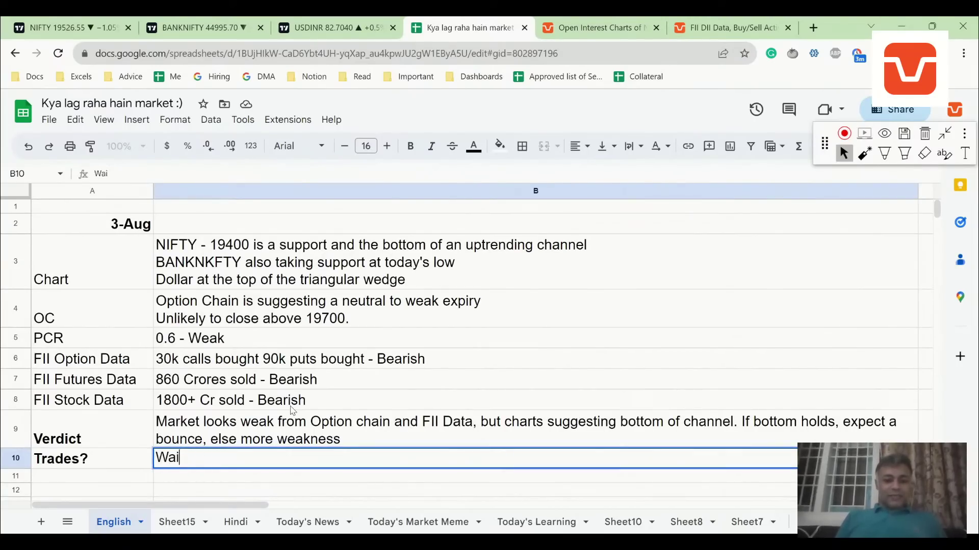
text(t and watch pric)
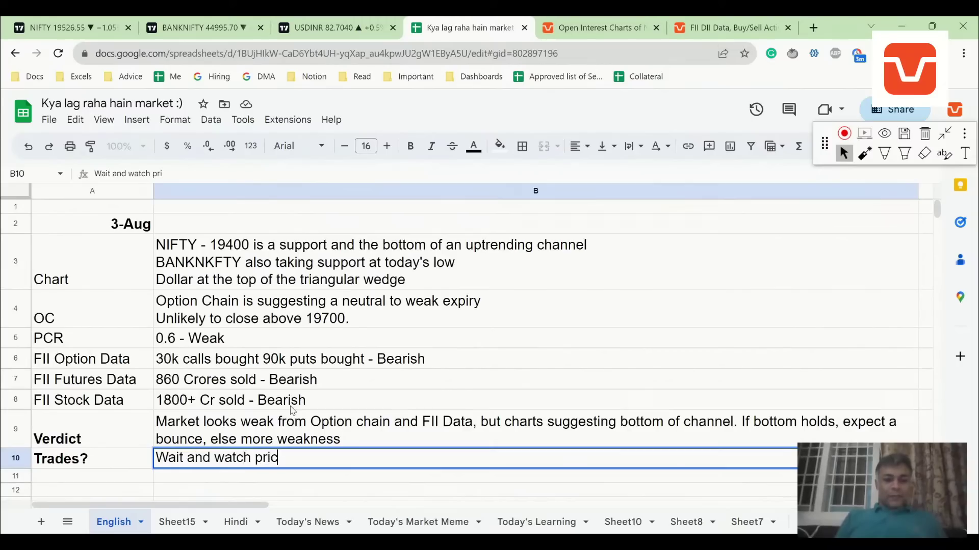
text(e action at the not)
key(BackSpace)
key(BackSpace)
key(BackSpace)
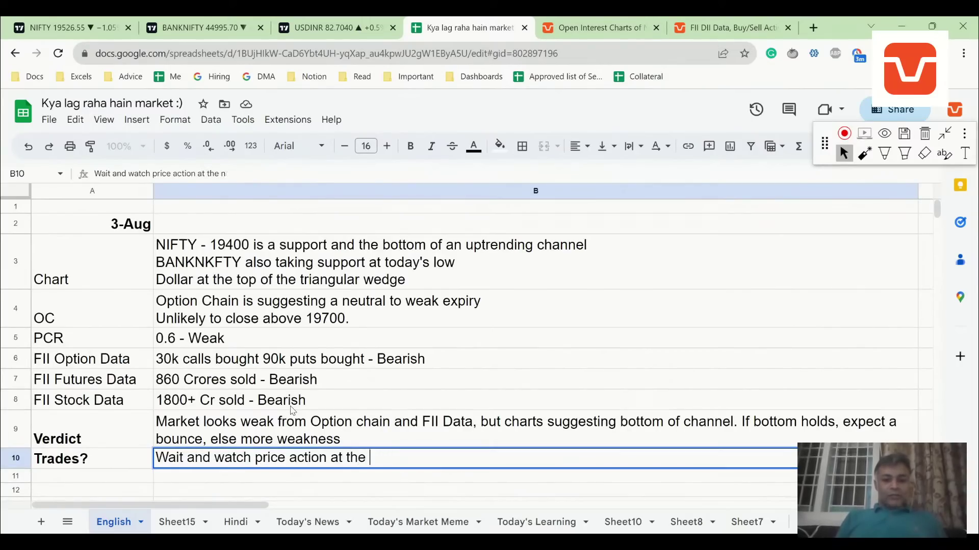
text(bottom of y)
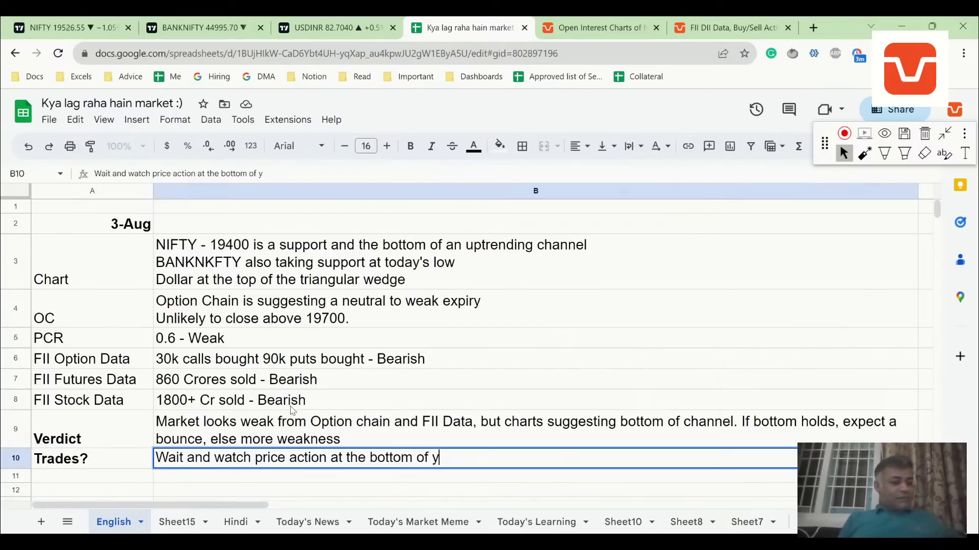
key(BackSpace)
text(the channel)
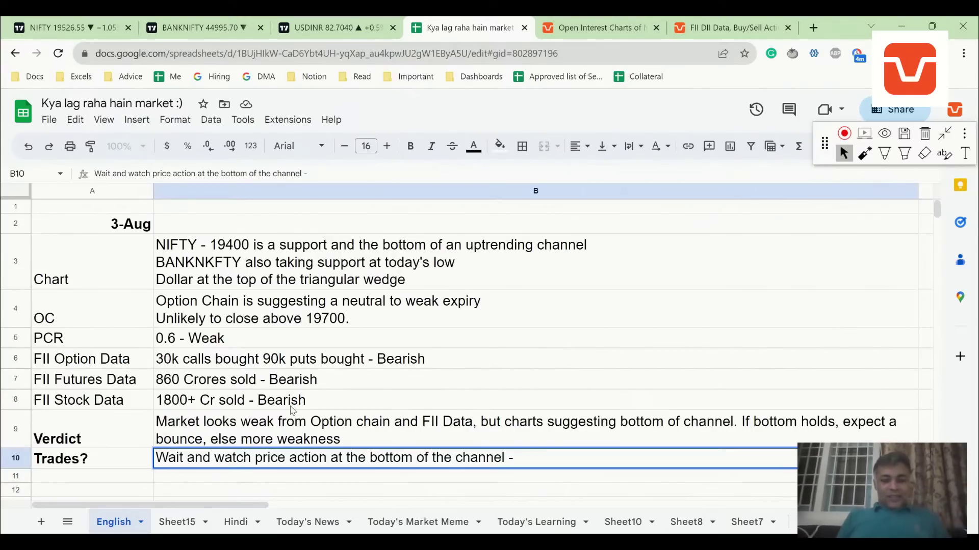
Append "- Not trading till it is clear" to the 3-Aug Trades entry and commit it
text(- Not trading till it)
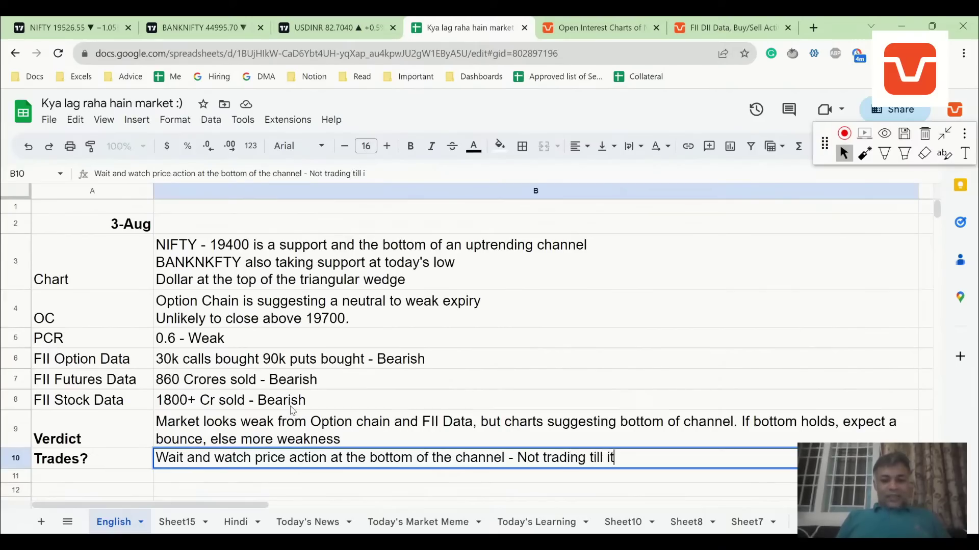
text( is clear)
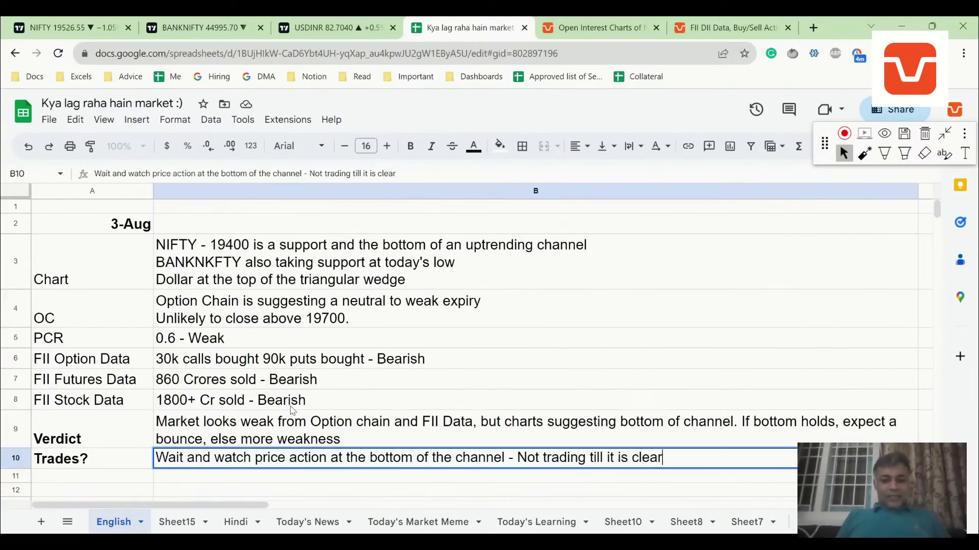
key(Return)
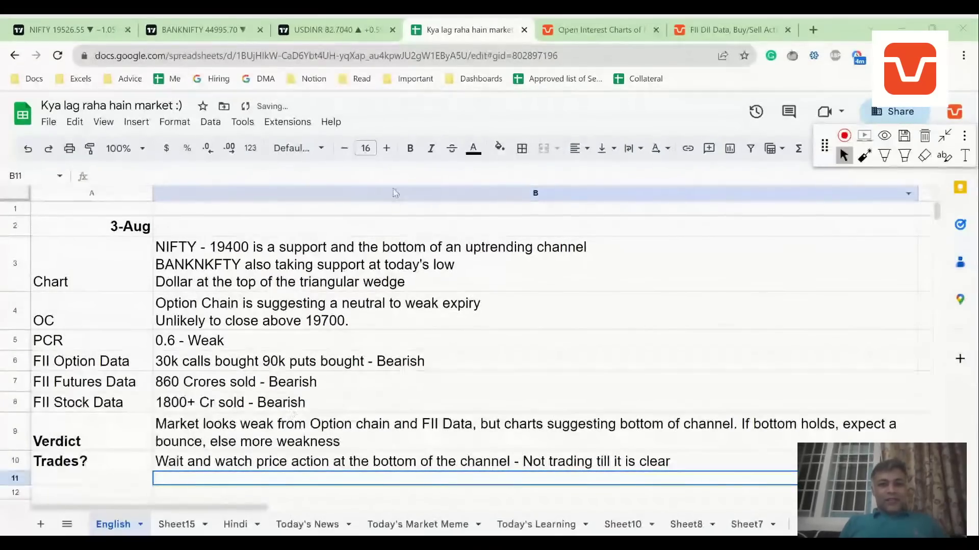